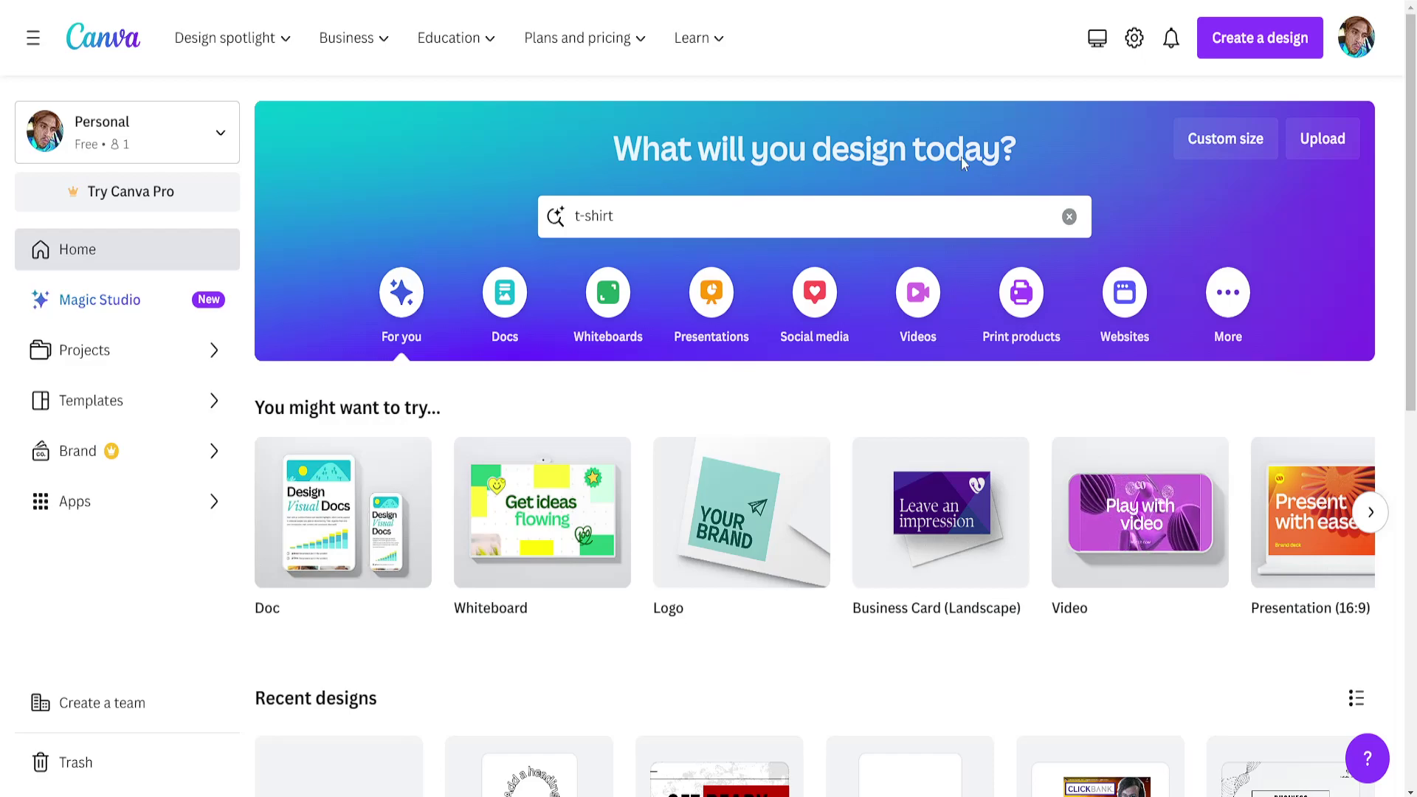
Bring up Canva's 't-shirt' design suggestions from the home search box.
click(631, 215)
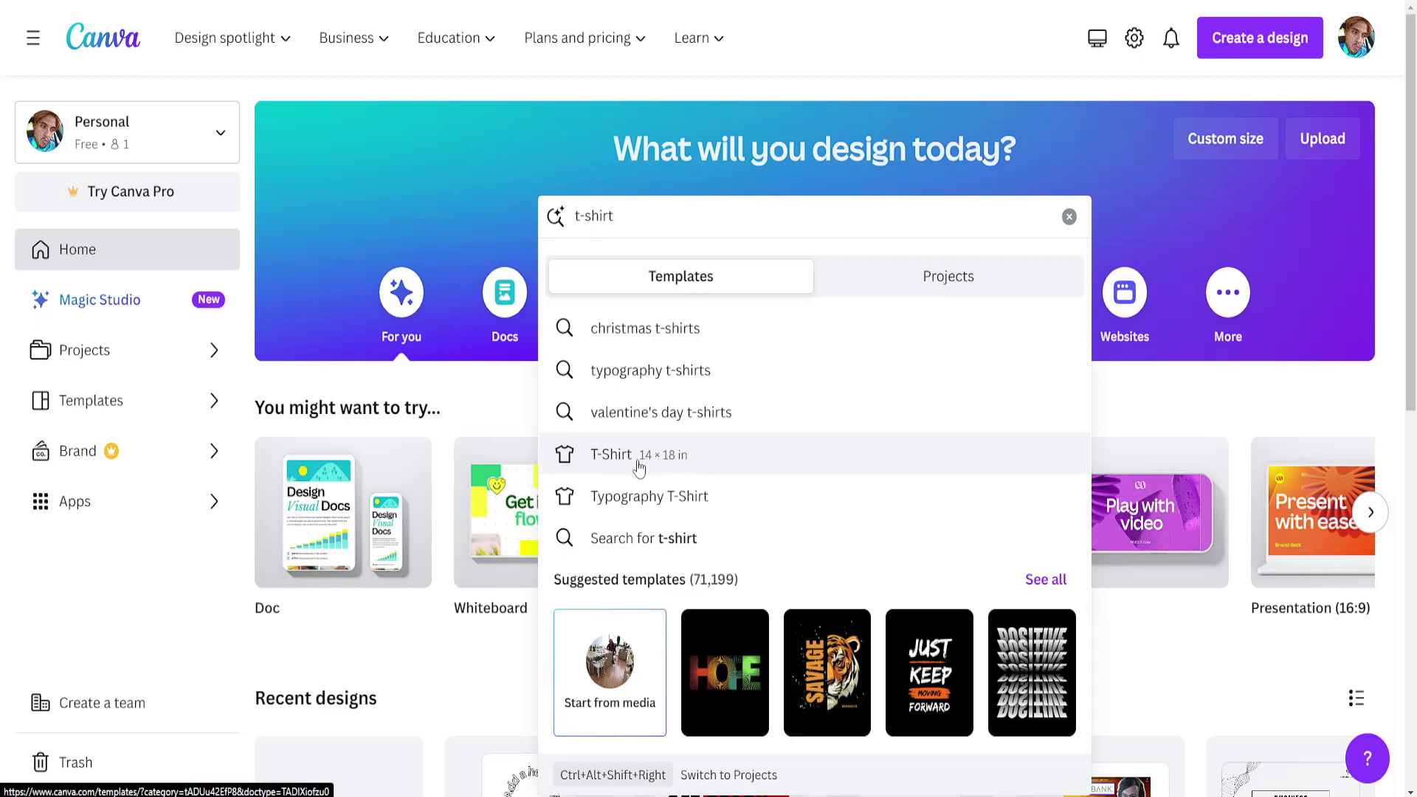
Open the T-Shirt 14 × 18 in templates page from the suggestions.
click(703, 465)
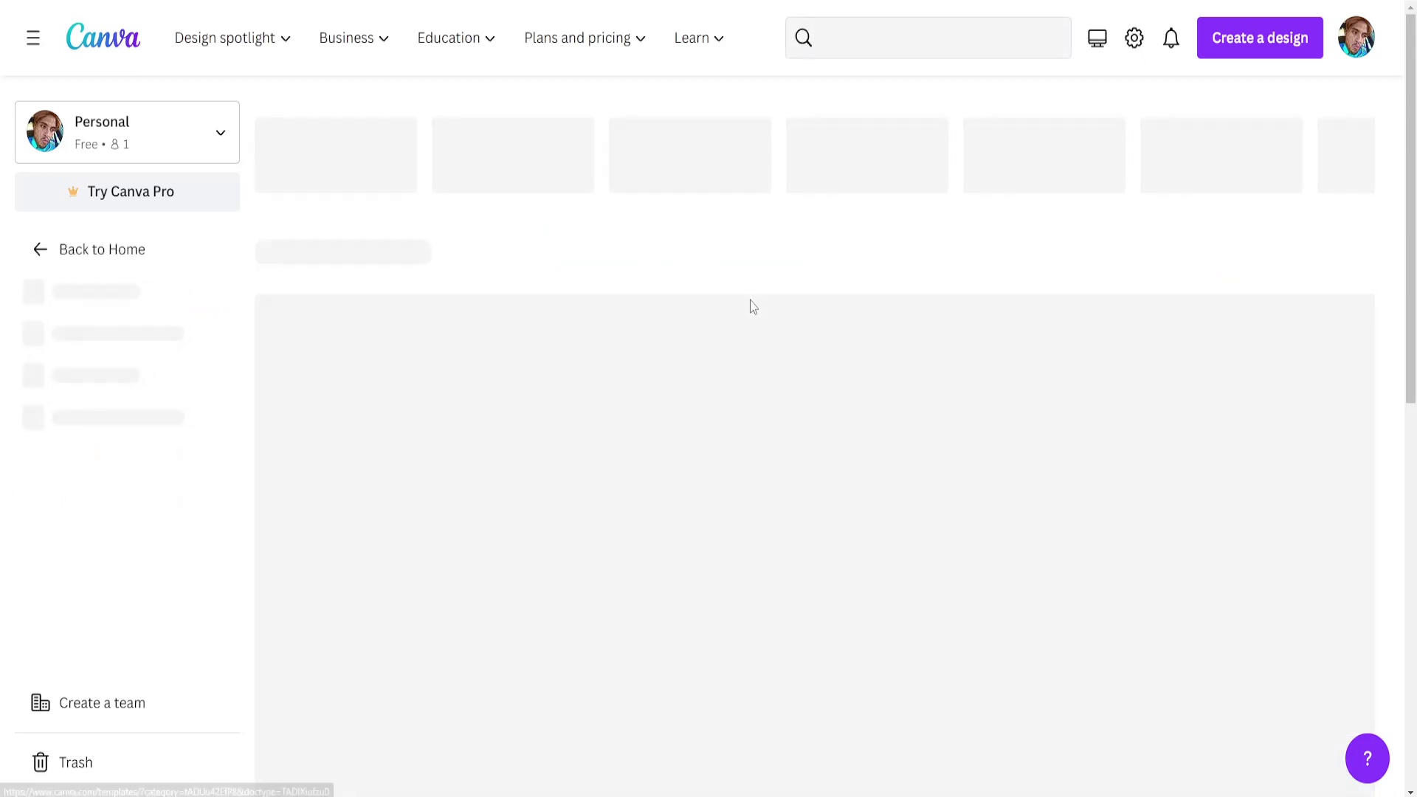
scroll(750, 299, down, 1)
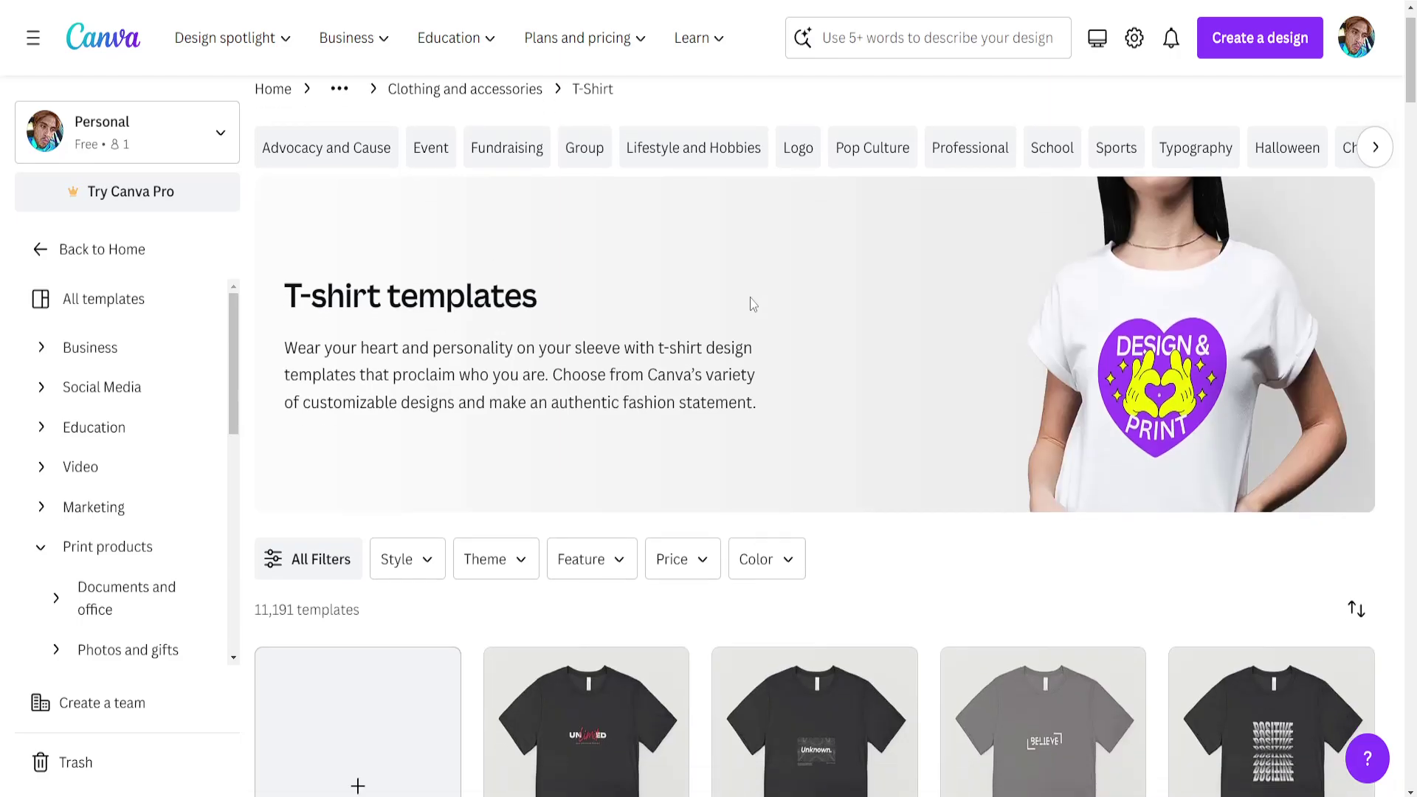
scroll(750, 299, down, 3)
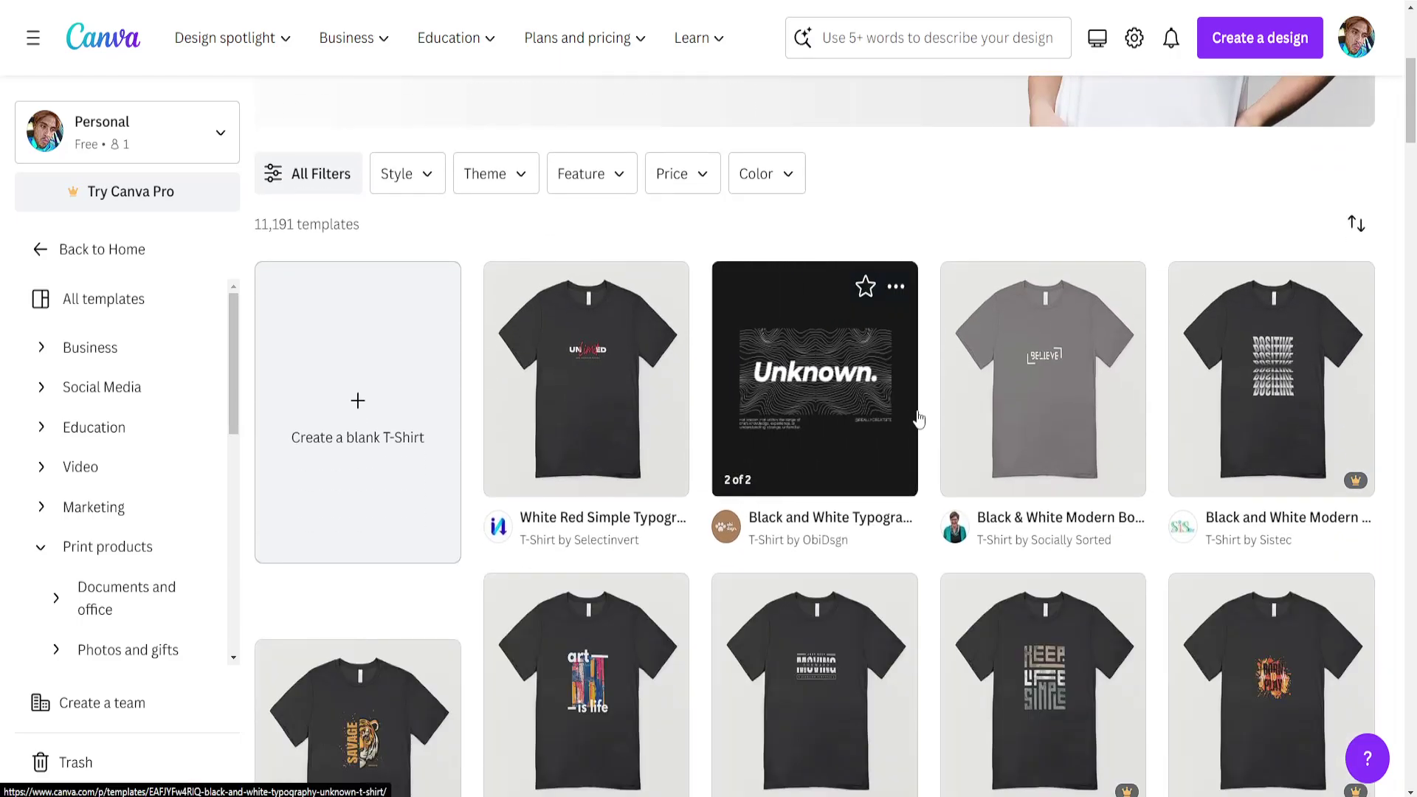
scroll(1267, 559, down, 2)
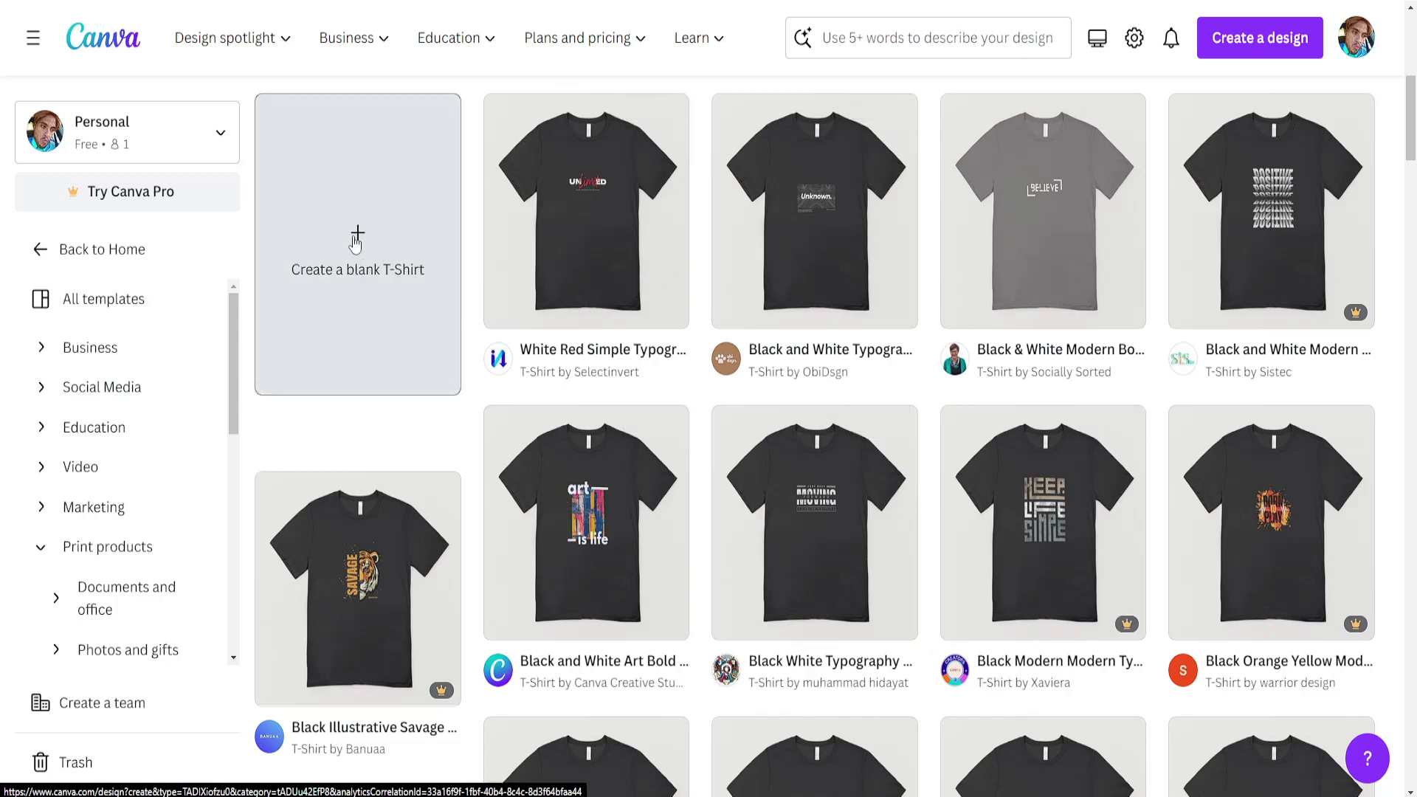
Create a blank T-Shirt design and close its printing tips with 'Start designing'.
click(356, 235)
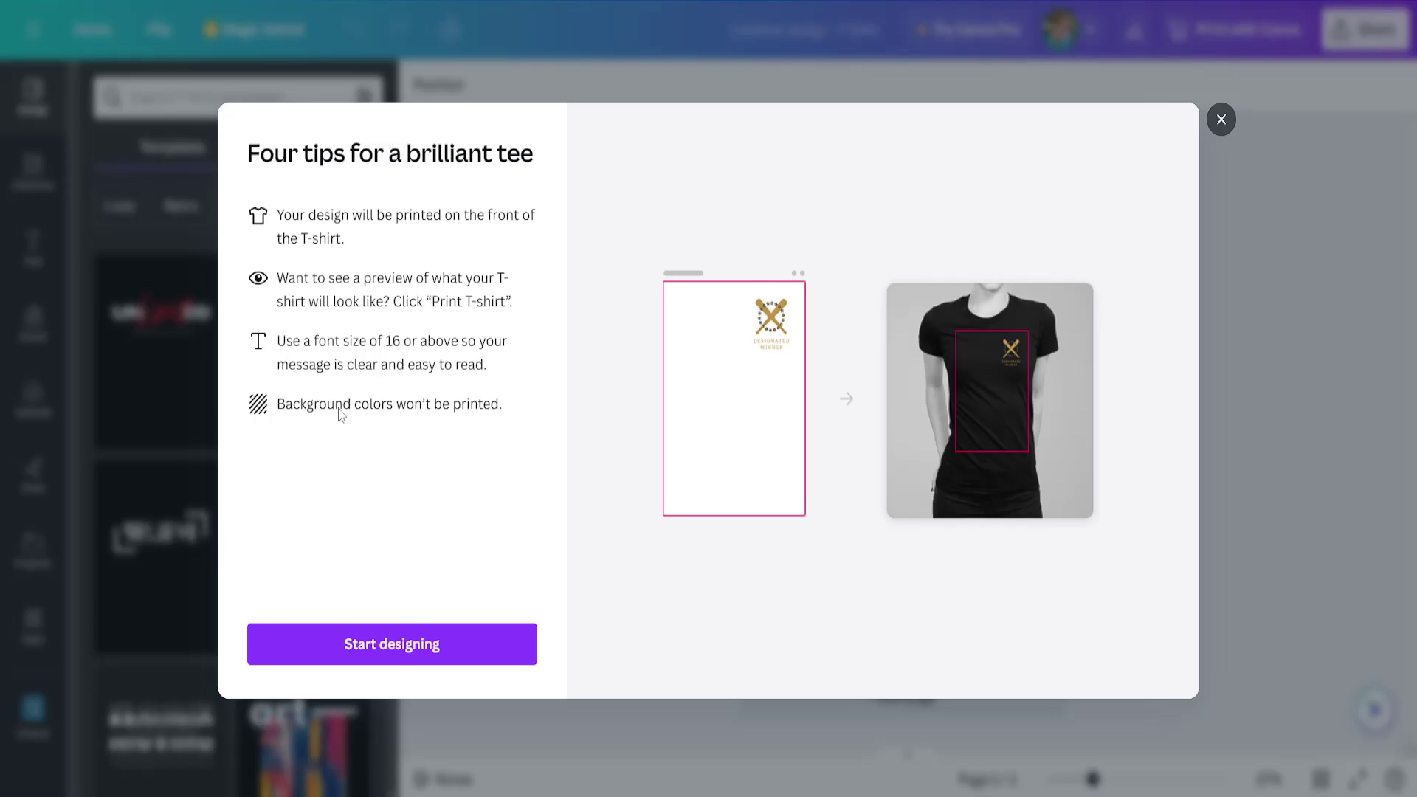
click(1221, 119)
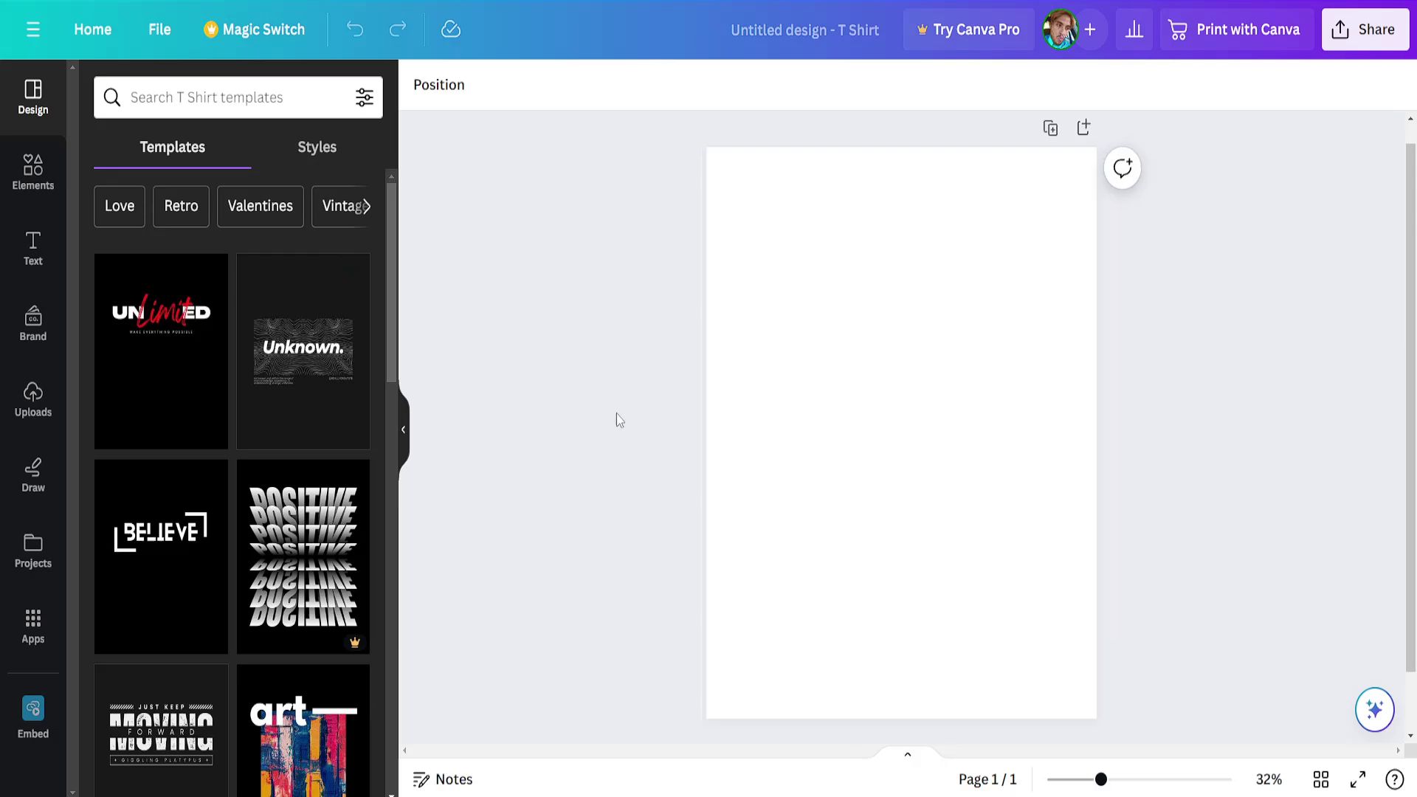
scroll(318, 517, down, 3)
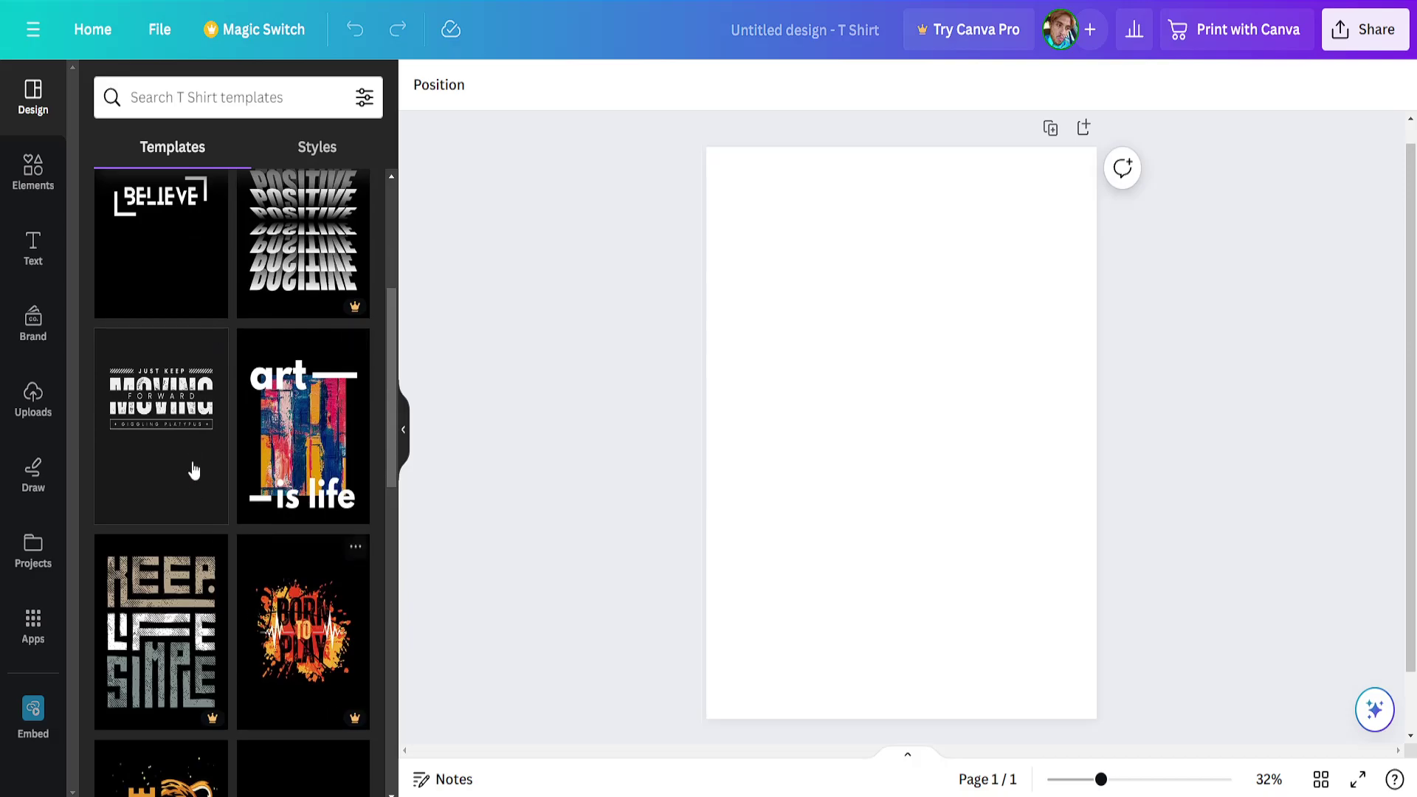
scroll(189, 468, down, 2)
scroll(220, 466, up, 4)
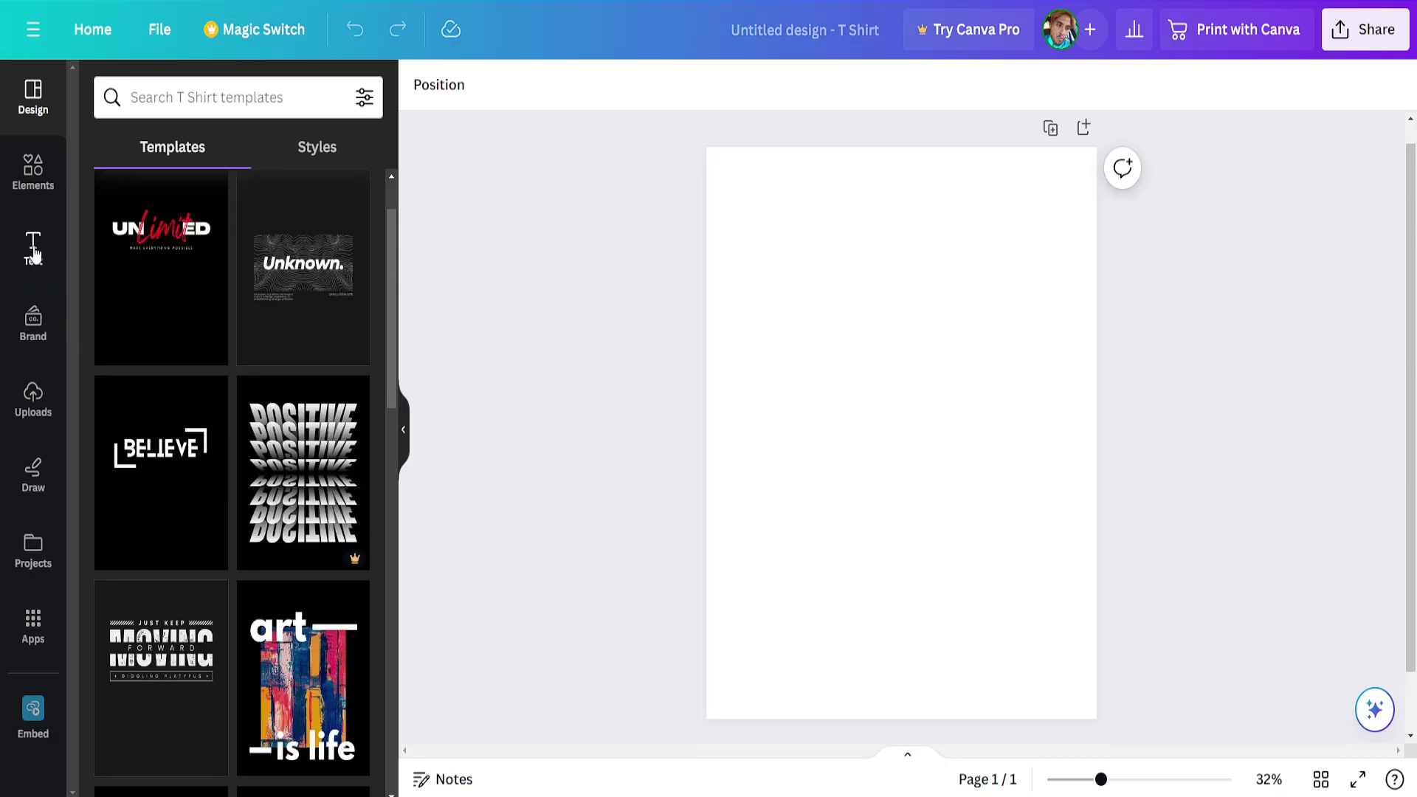
Place an 'Add a heading' text box, retype it as 'improve', and nudge it up-left.
click(34, 248)
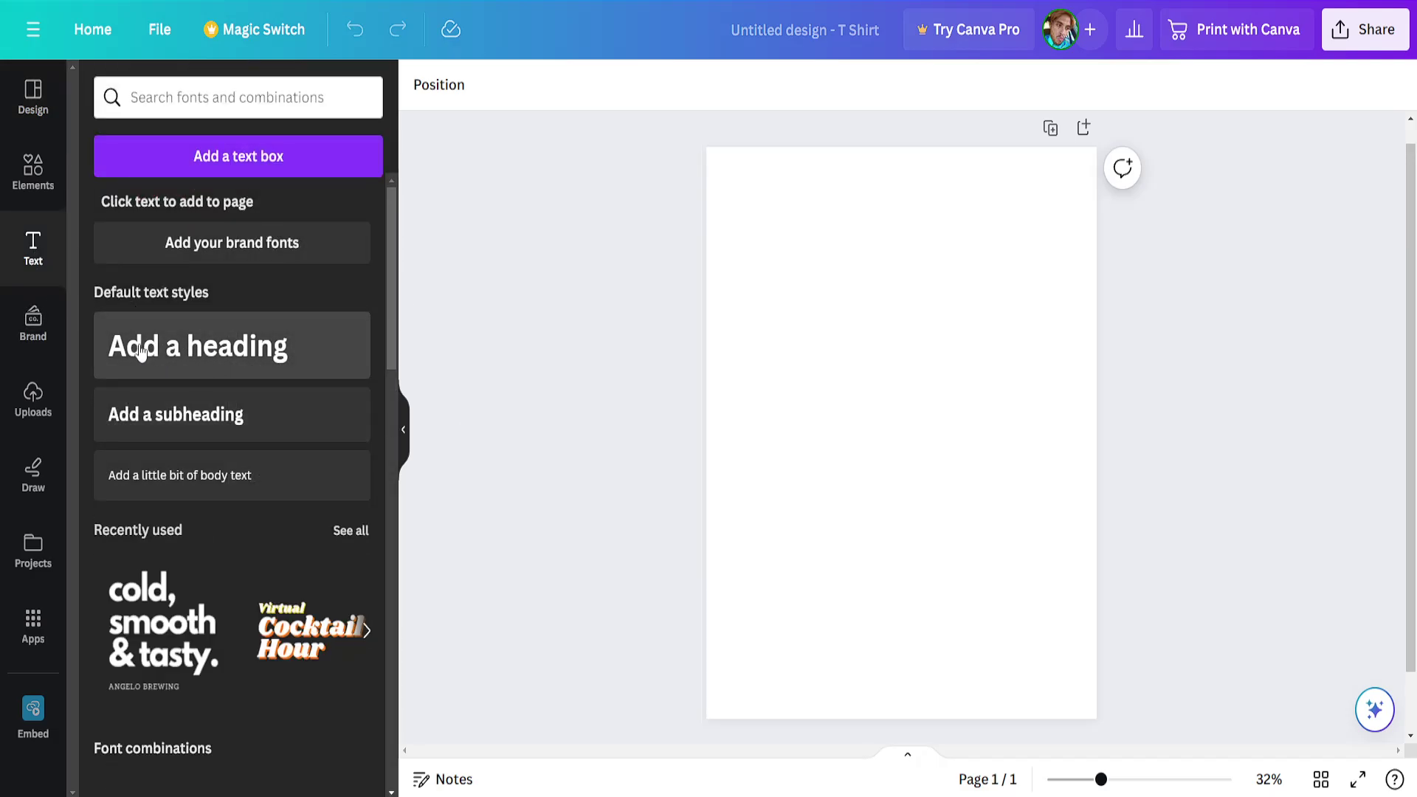
drag(147, 349, 793, 288)
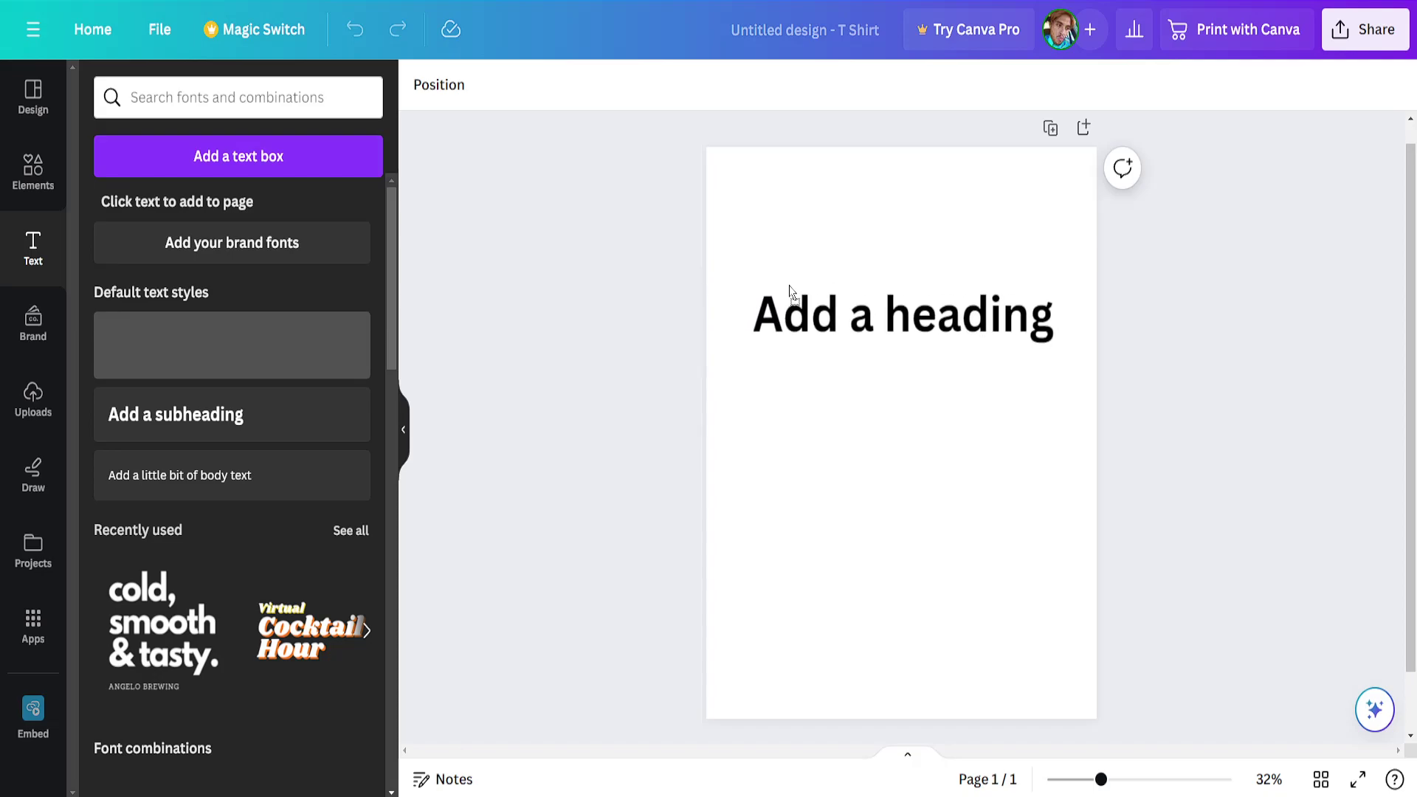
triple_click(937, 297)
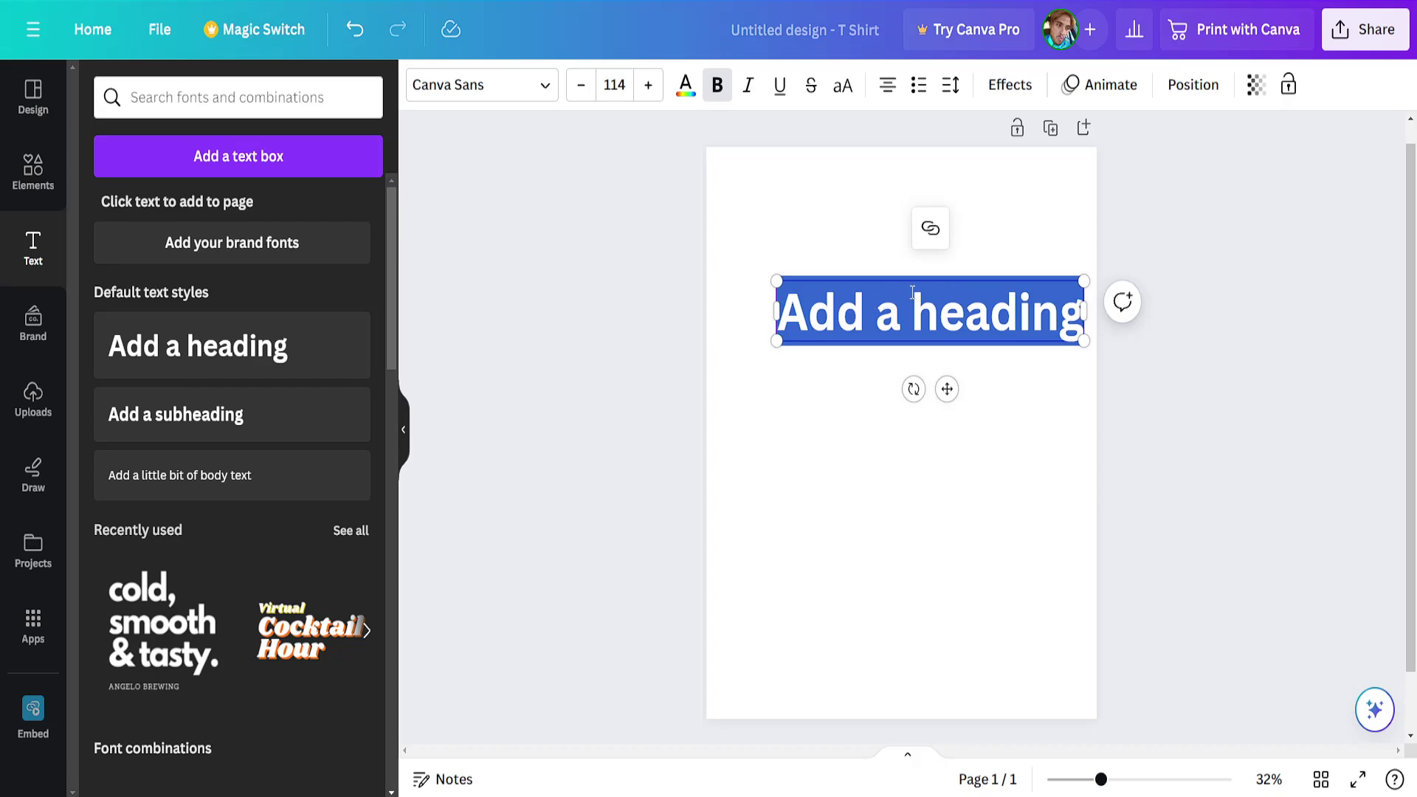
text(im)
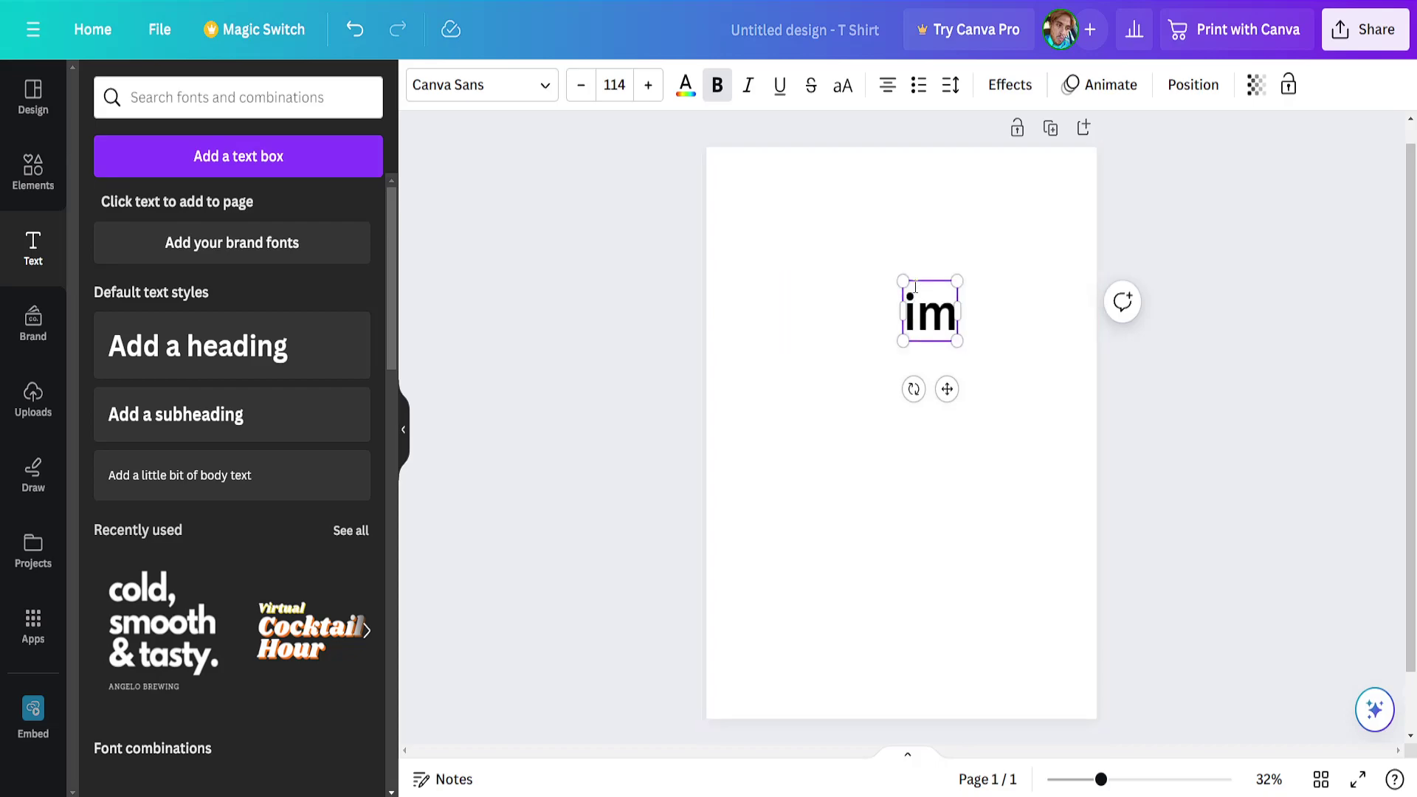
text(prove)
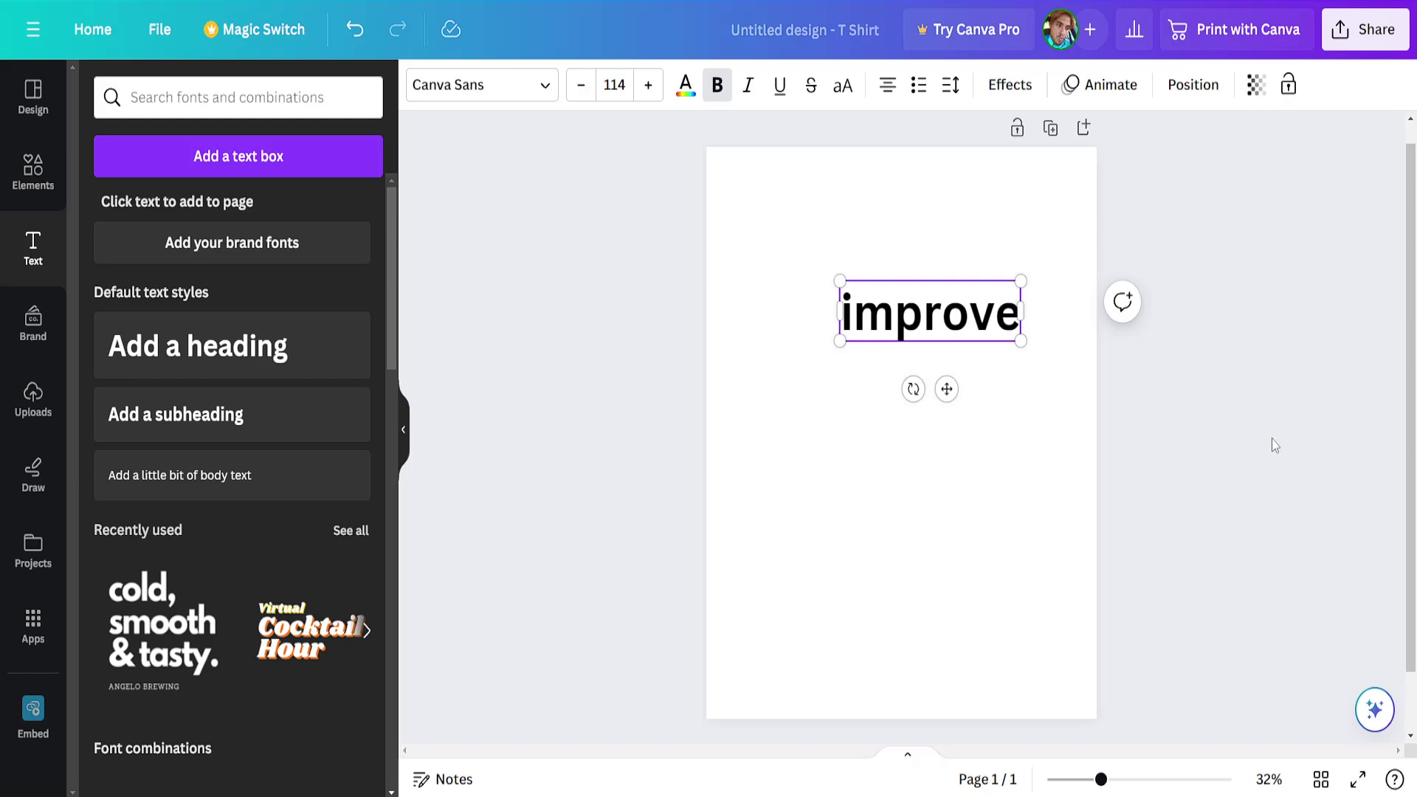
click(1272, 443)
click(935, 327)
drag(936, 327, 897, 319)
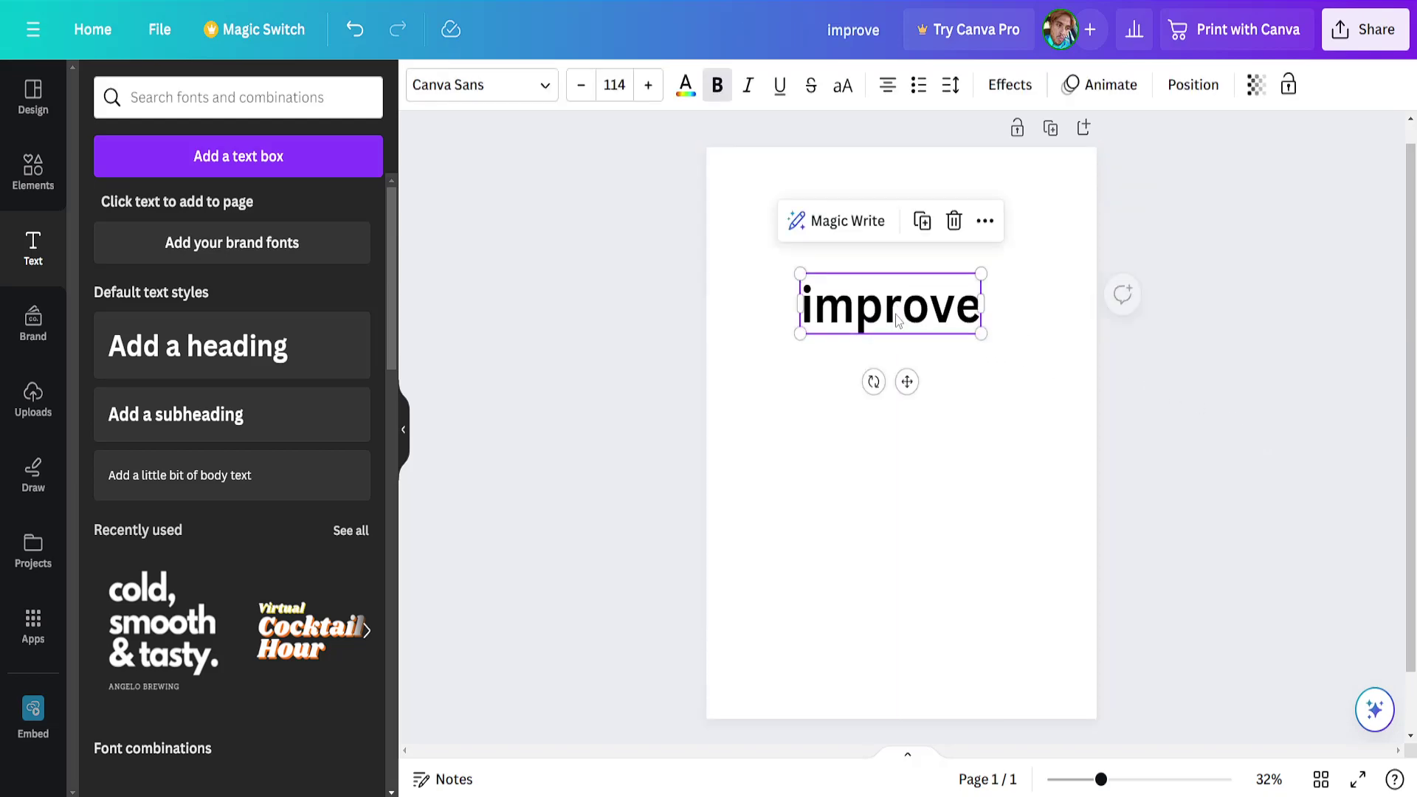
double_click(897, 320)
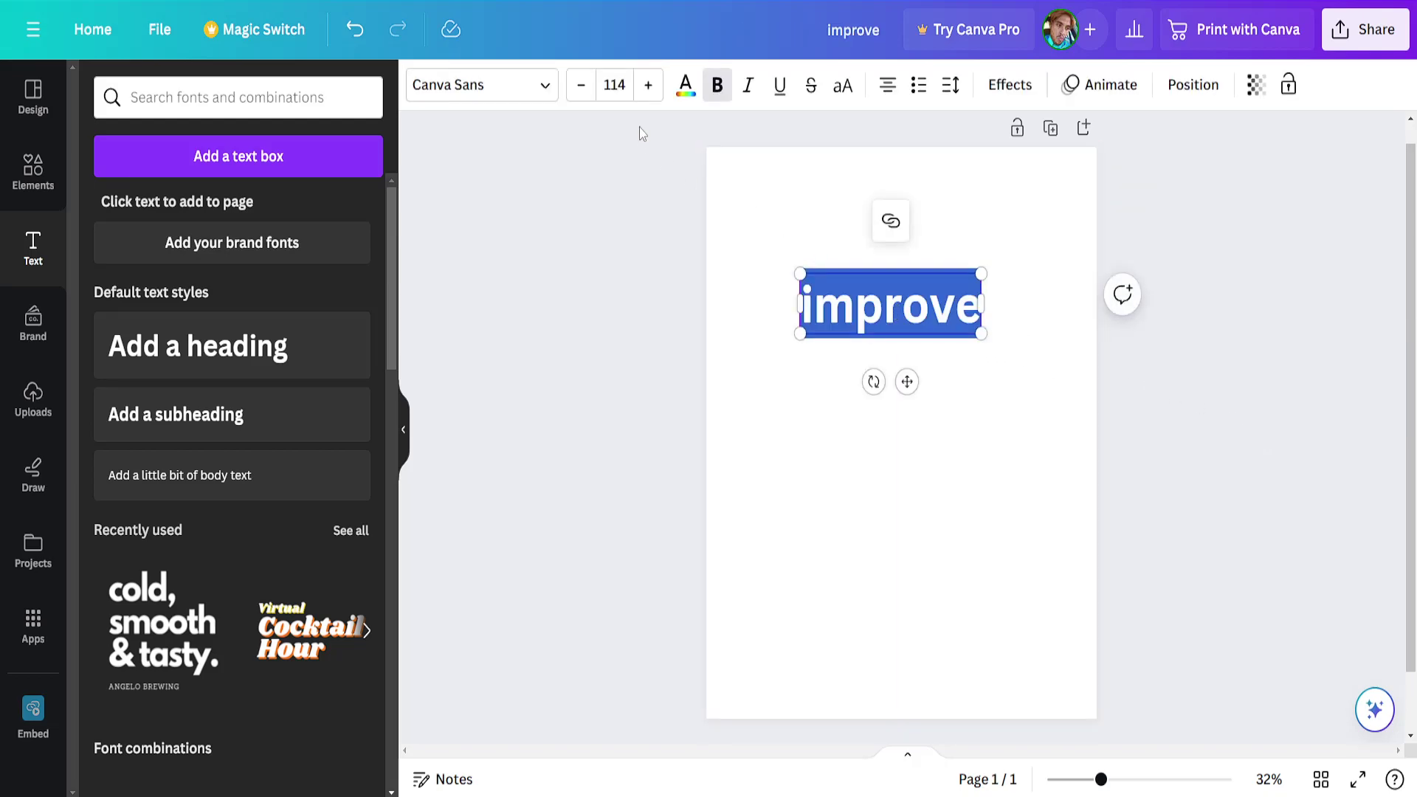
Set 'improve' to font size 56 and drag it onto the page's horizontal centre guide.
click(615, 85)
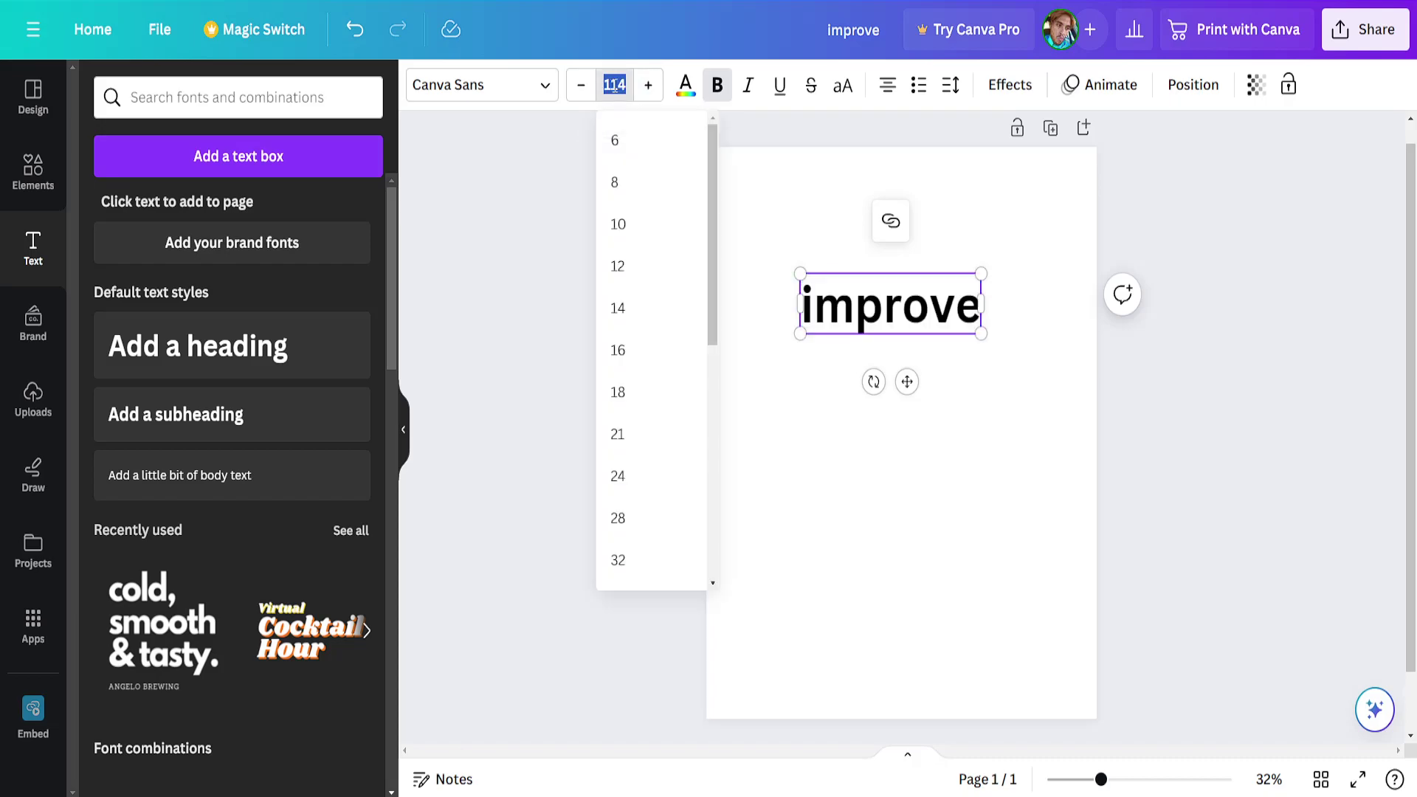
scroll(639, 491, down, 3)
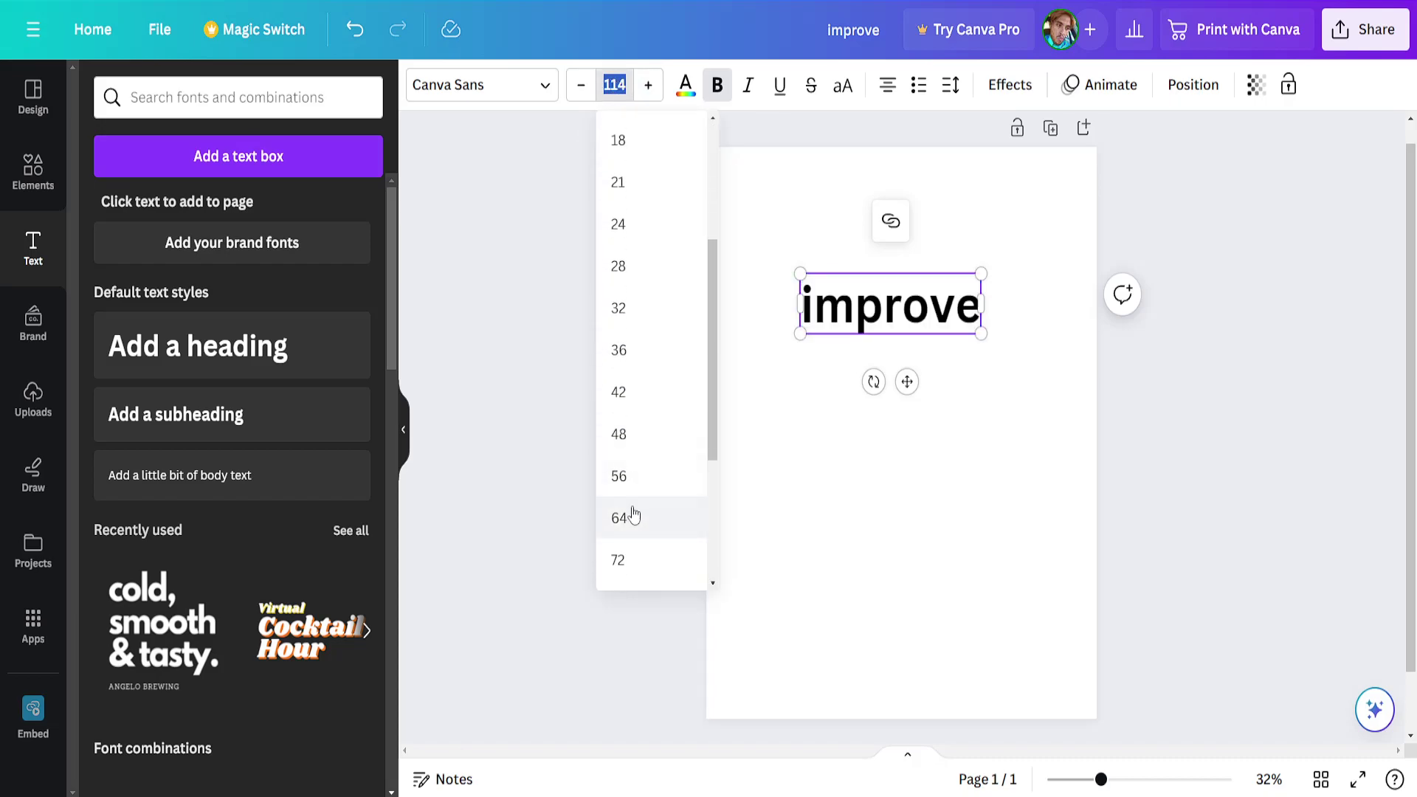
click(626, 470)
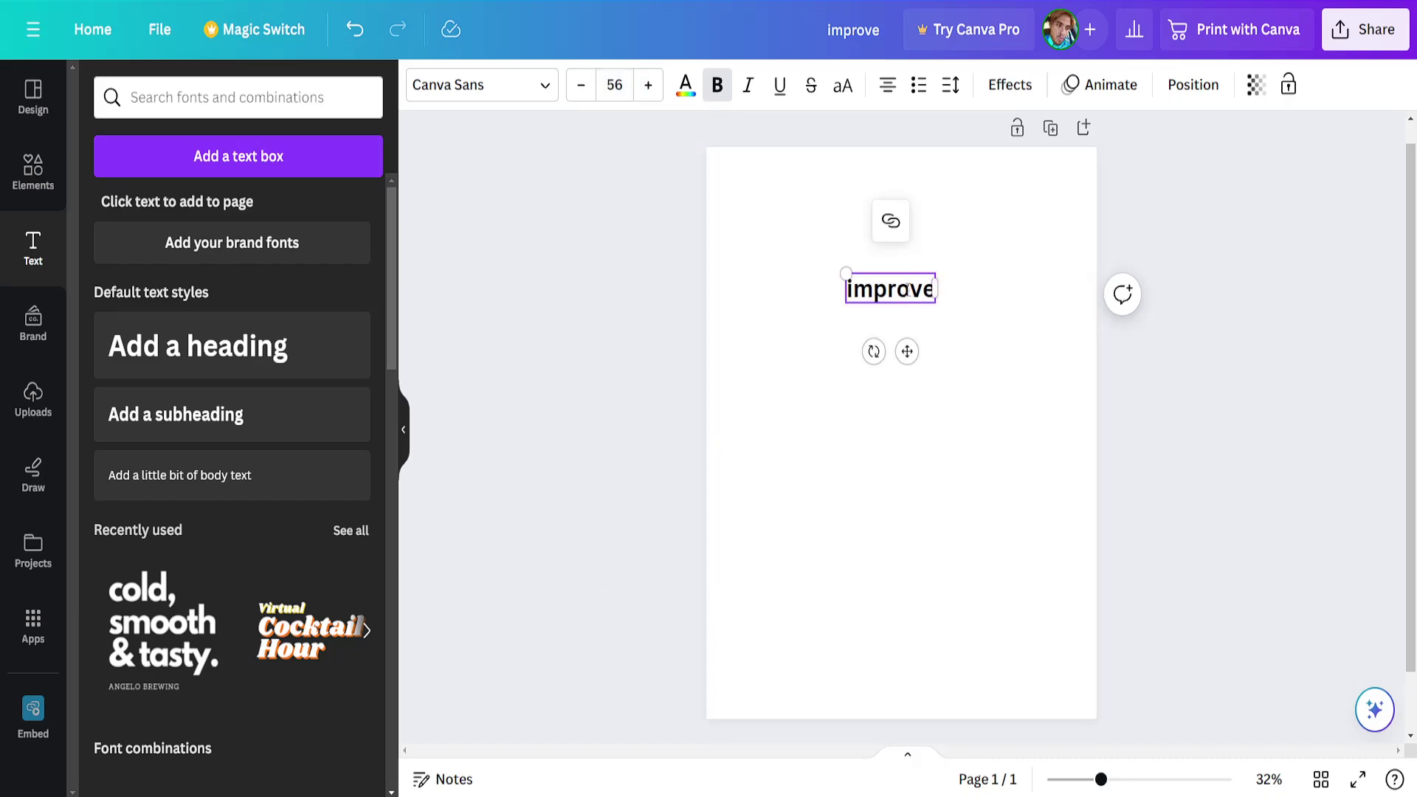
click(1248, 306)
drag(894, 284, 899, 299)
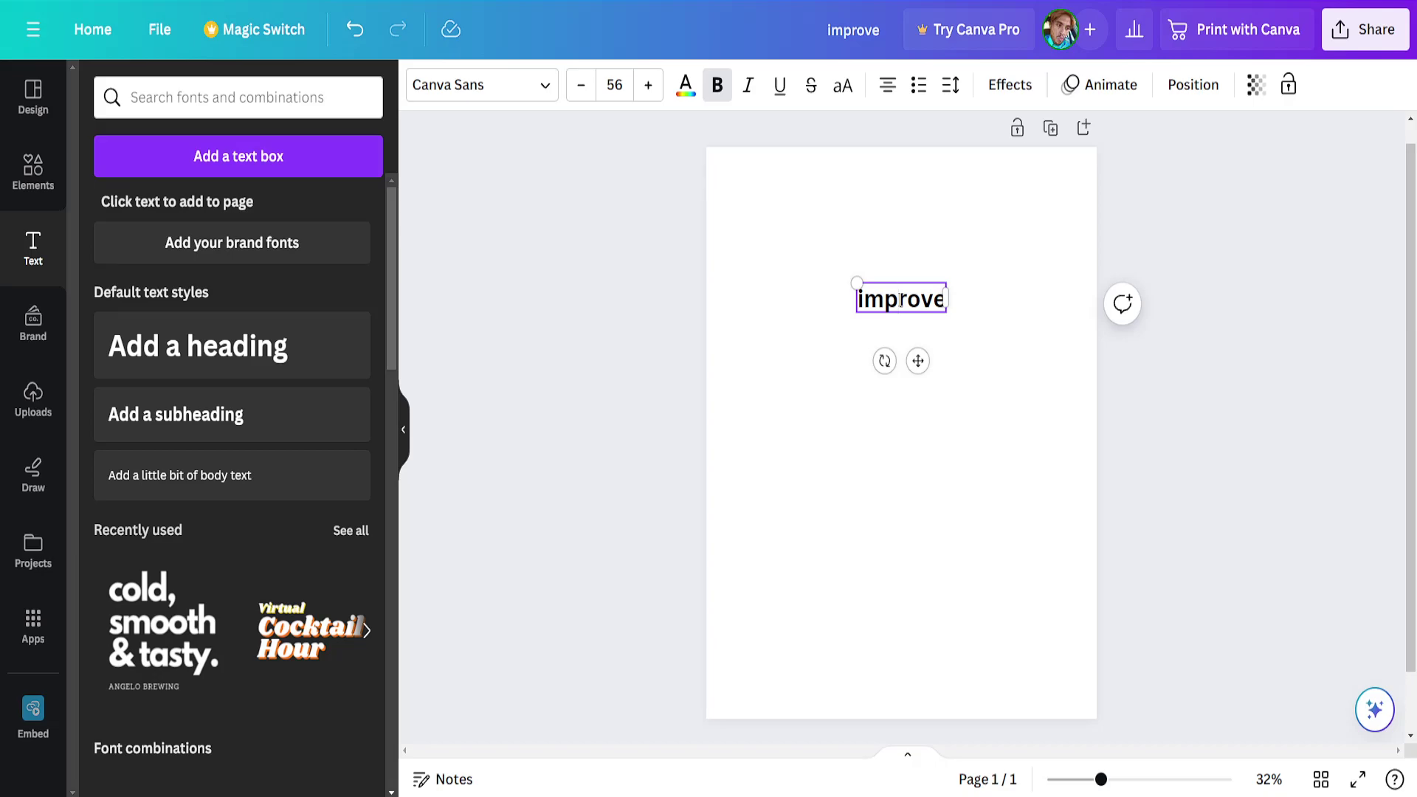
double_click(900, 300)
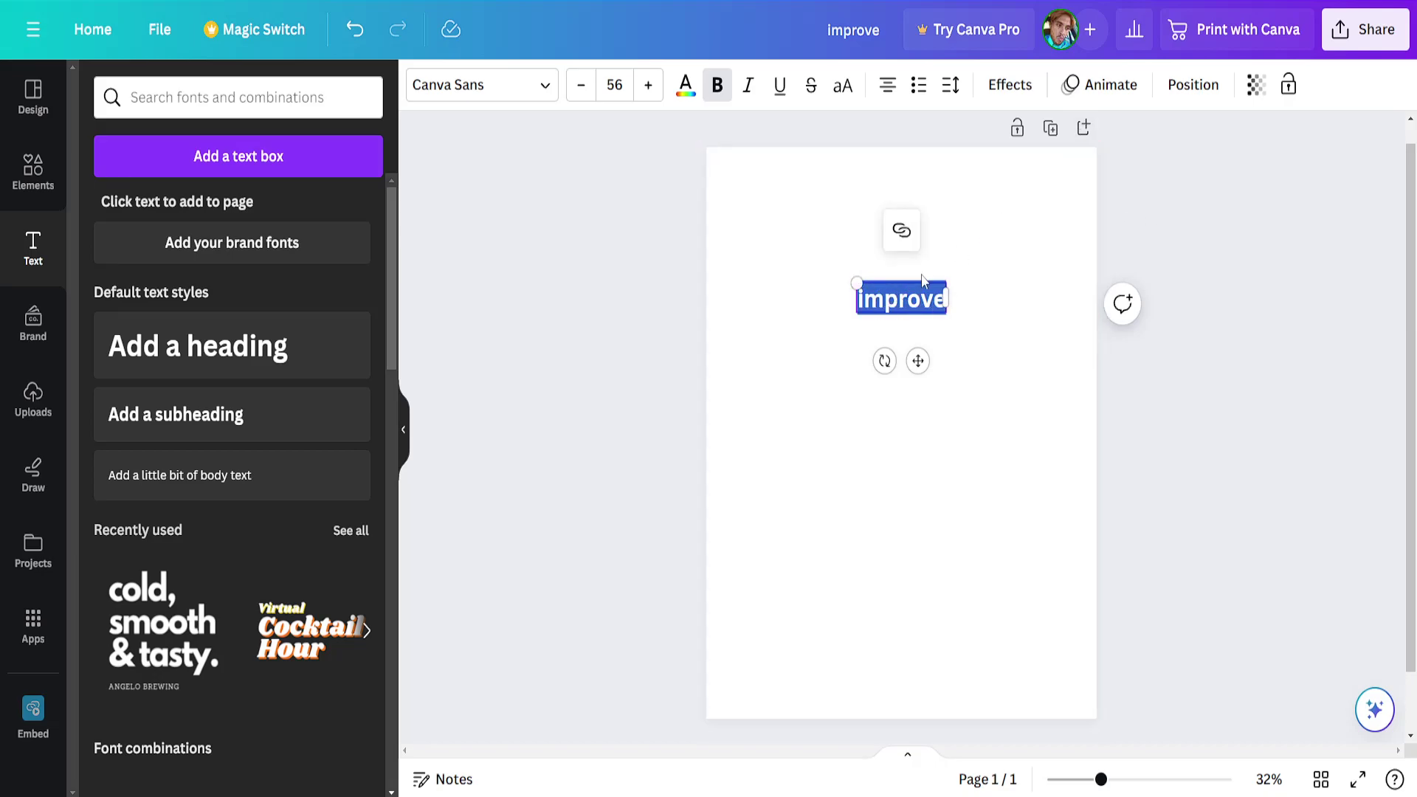
Apply the Outline text effect to 'improve' with thickness set to 200.
click(1010, 87)
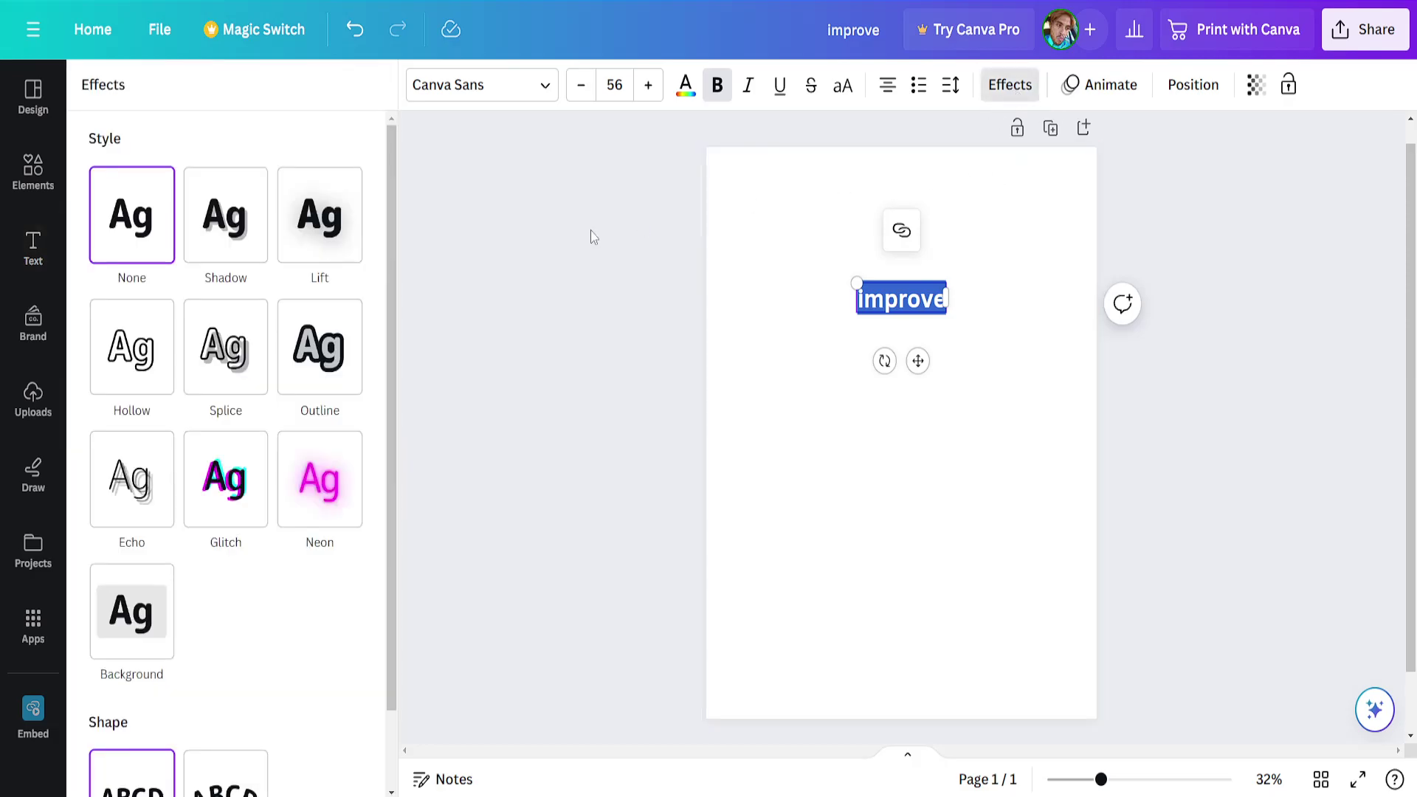
click(320, 366)
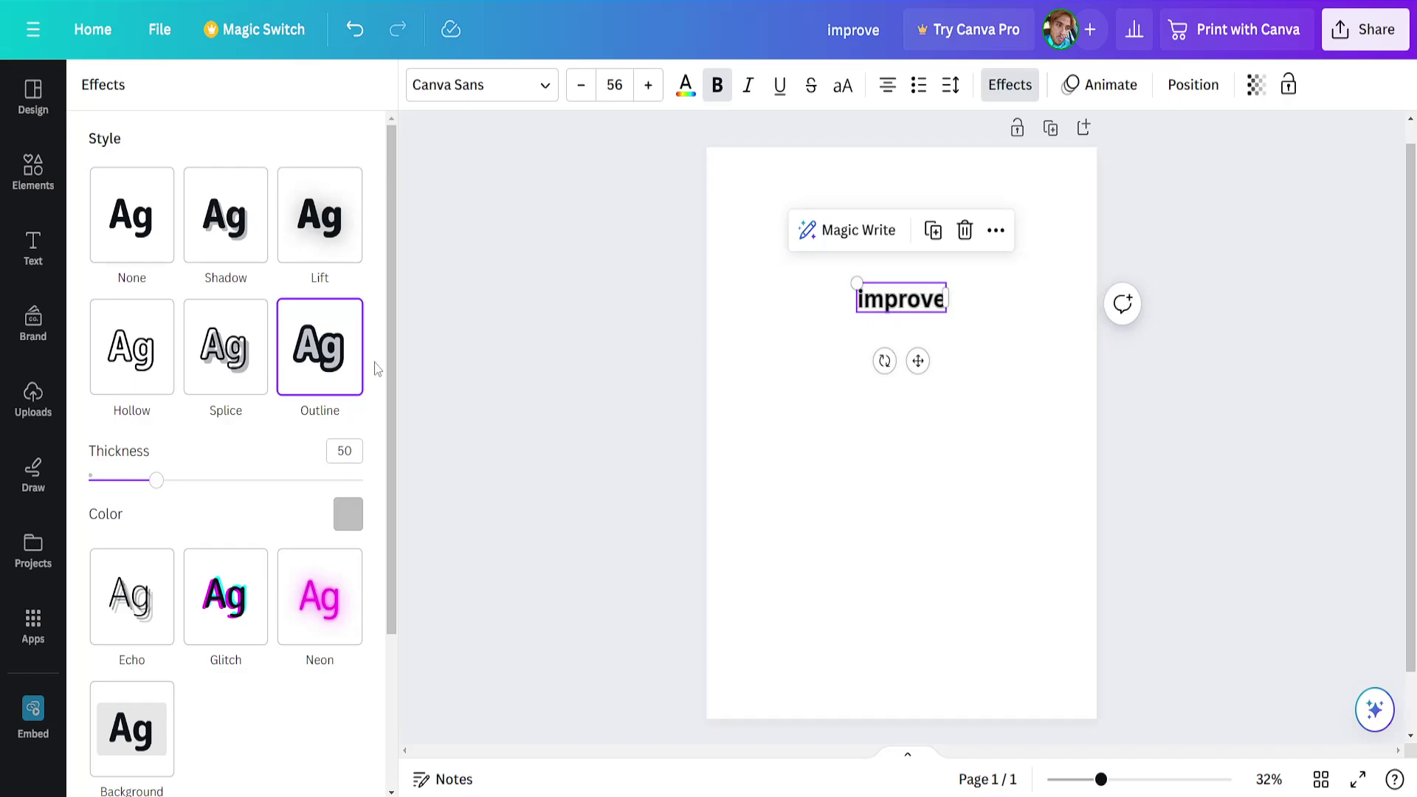
mouse_move(159, 482)
mouse_down()
mouse_move(389, 483)
mouse_move(6, 475)
mouse_move(686, 469)
mouse_up()
click(1192, 227)
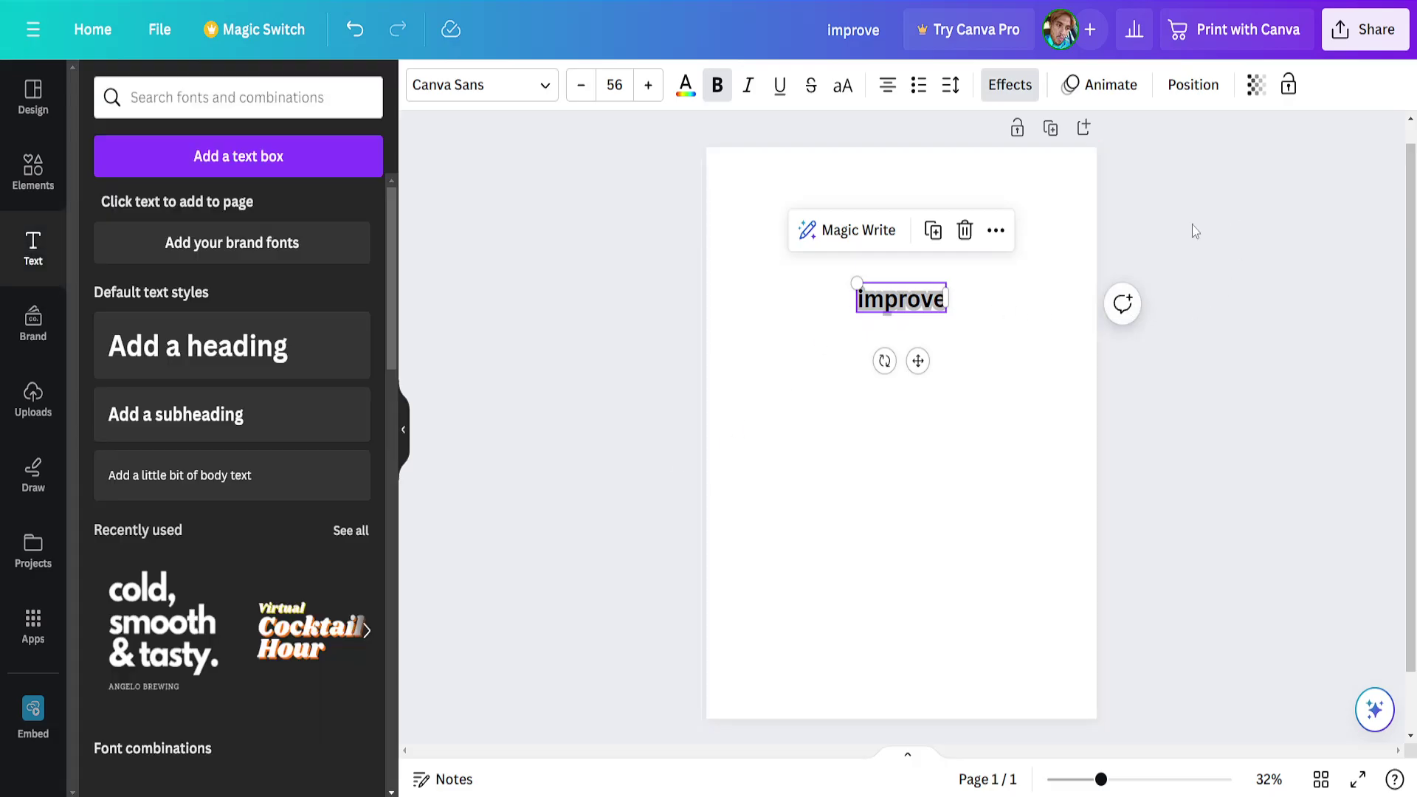
click(936, 300)
click(1011, 87)
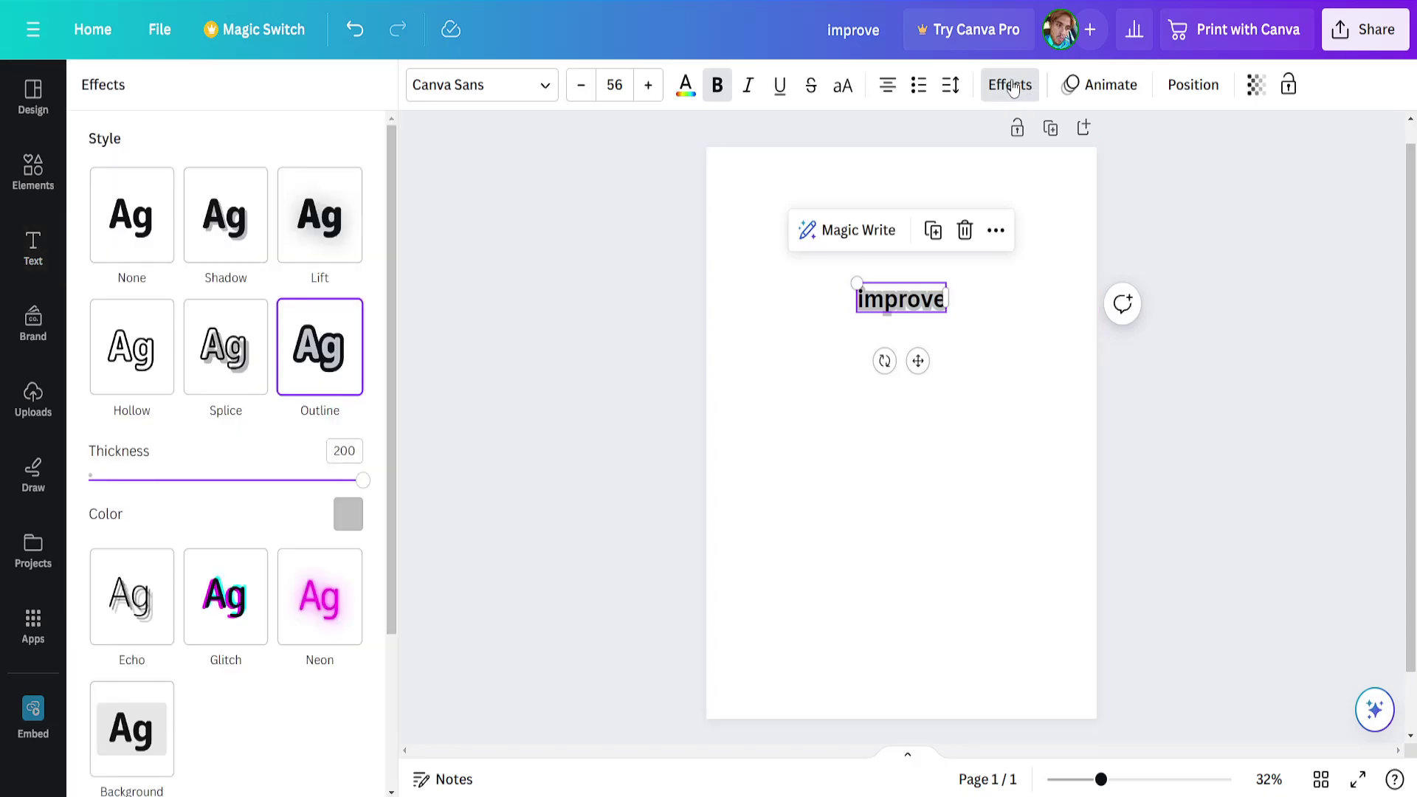
scroll(221, 443, down, 3)
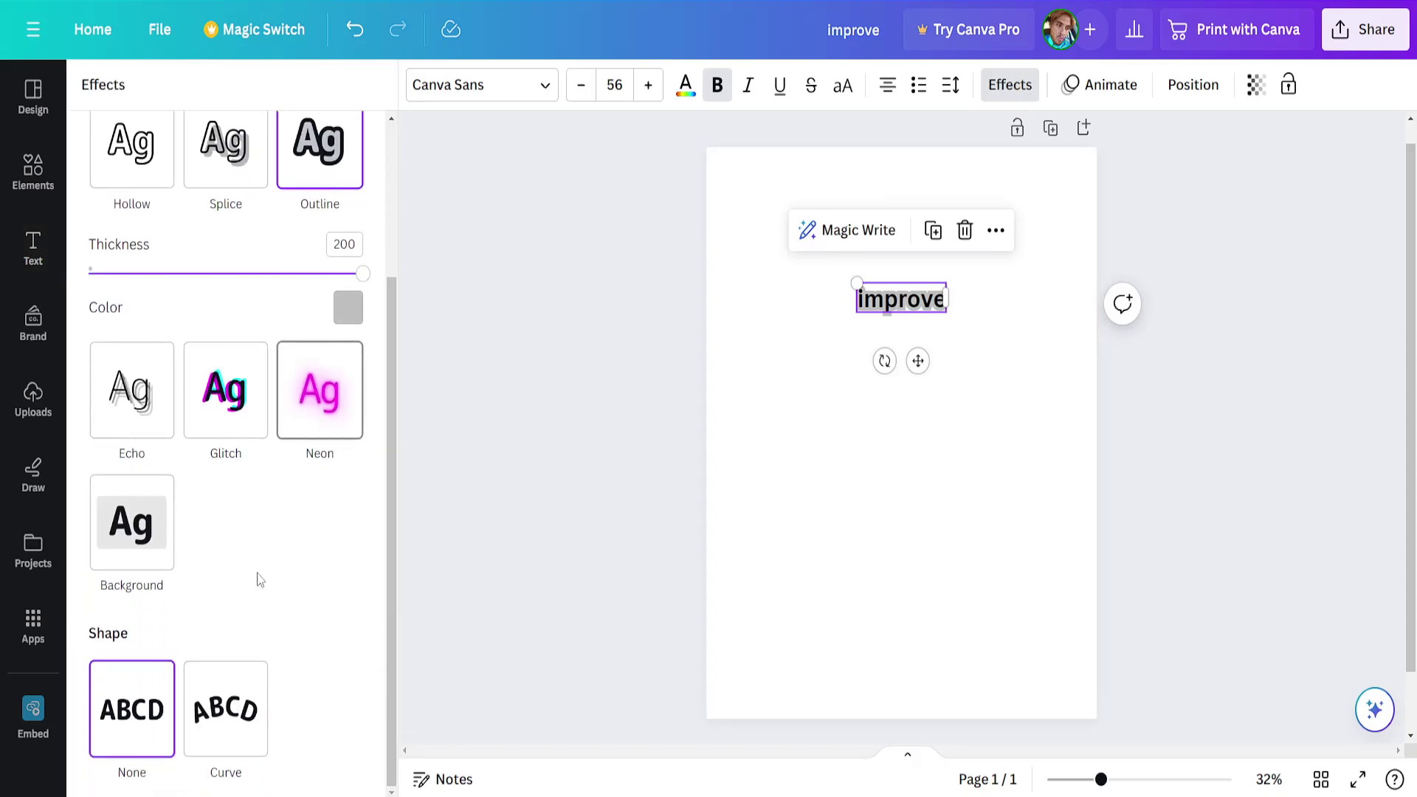
scroll(221, 619, up, 3)
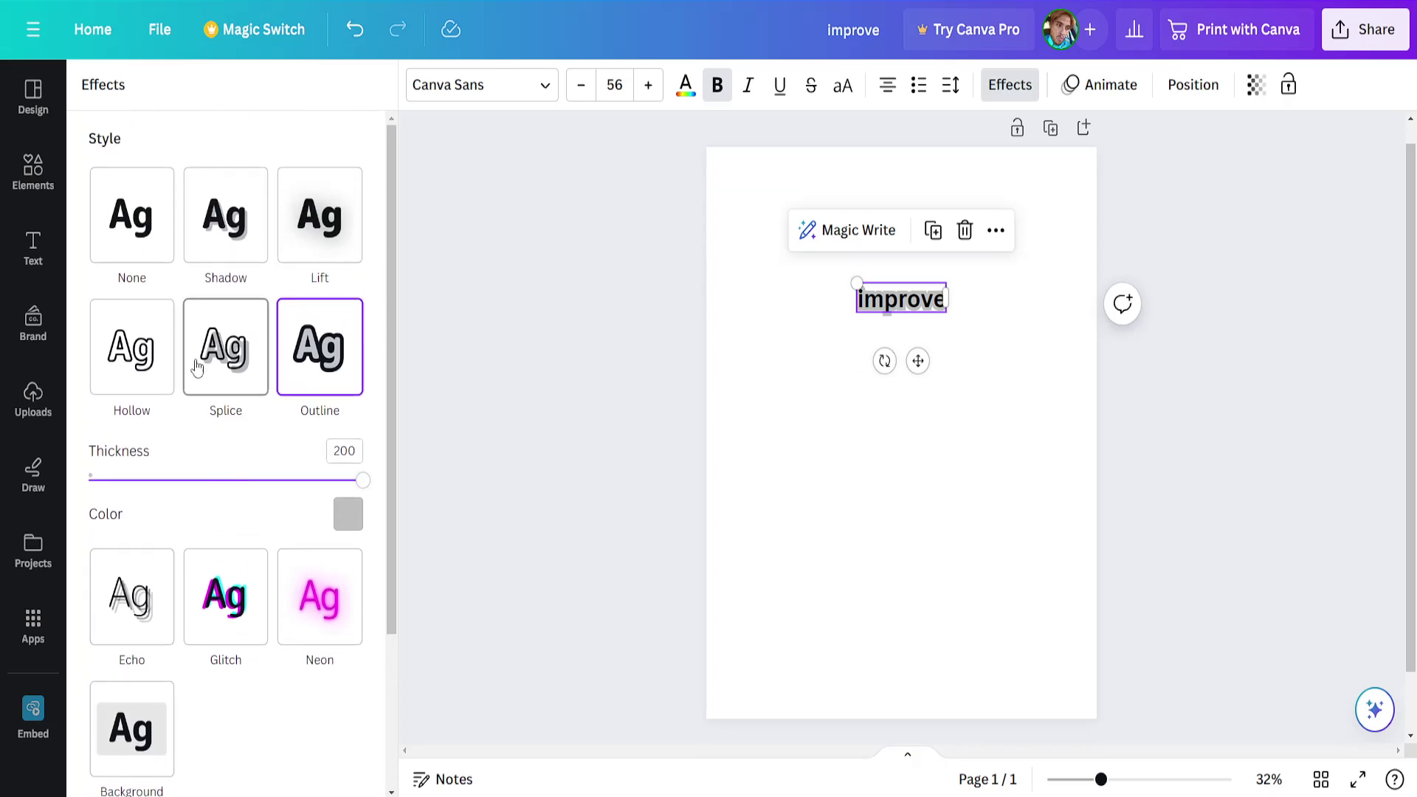
scroll(316, 496, down, 3)
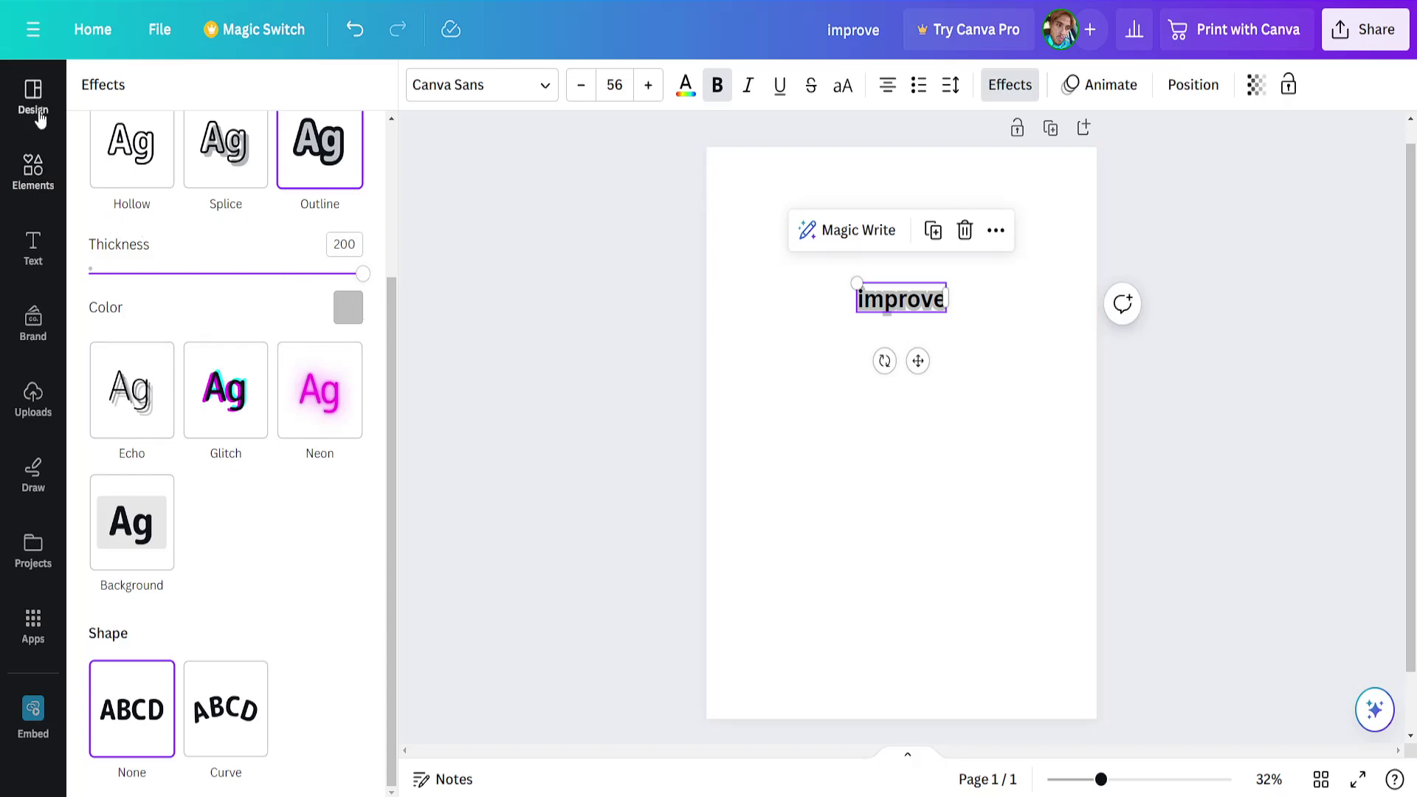
Upload the anime character image file and add it to the page under 'improve'.
click(34, 99)
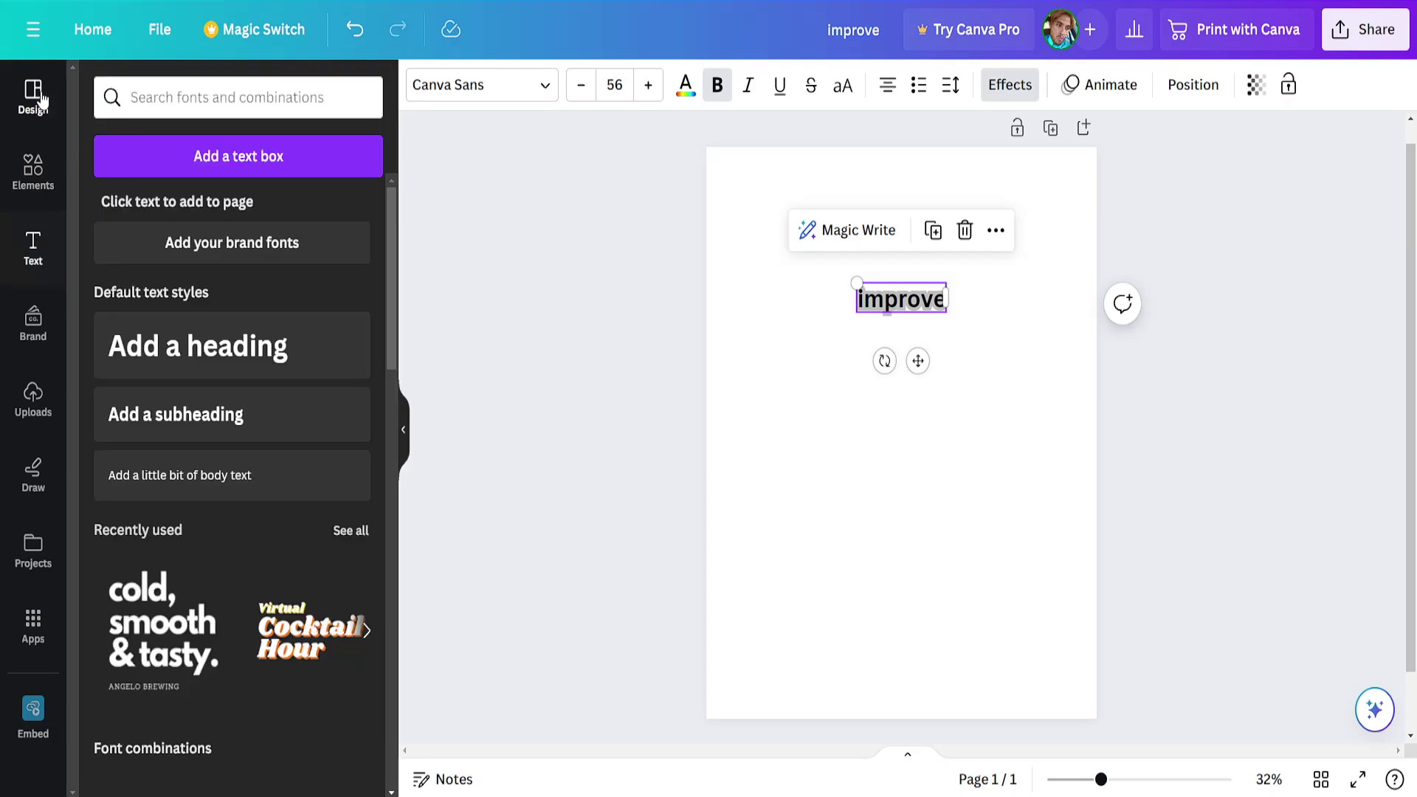
click(33, 398)
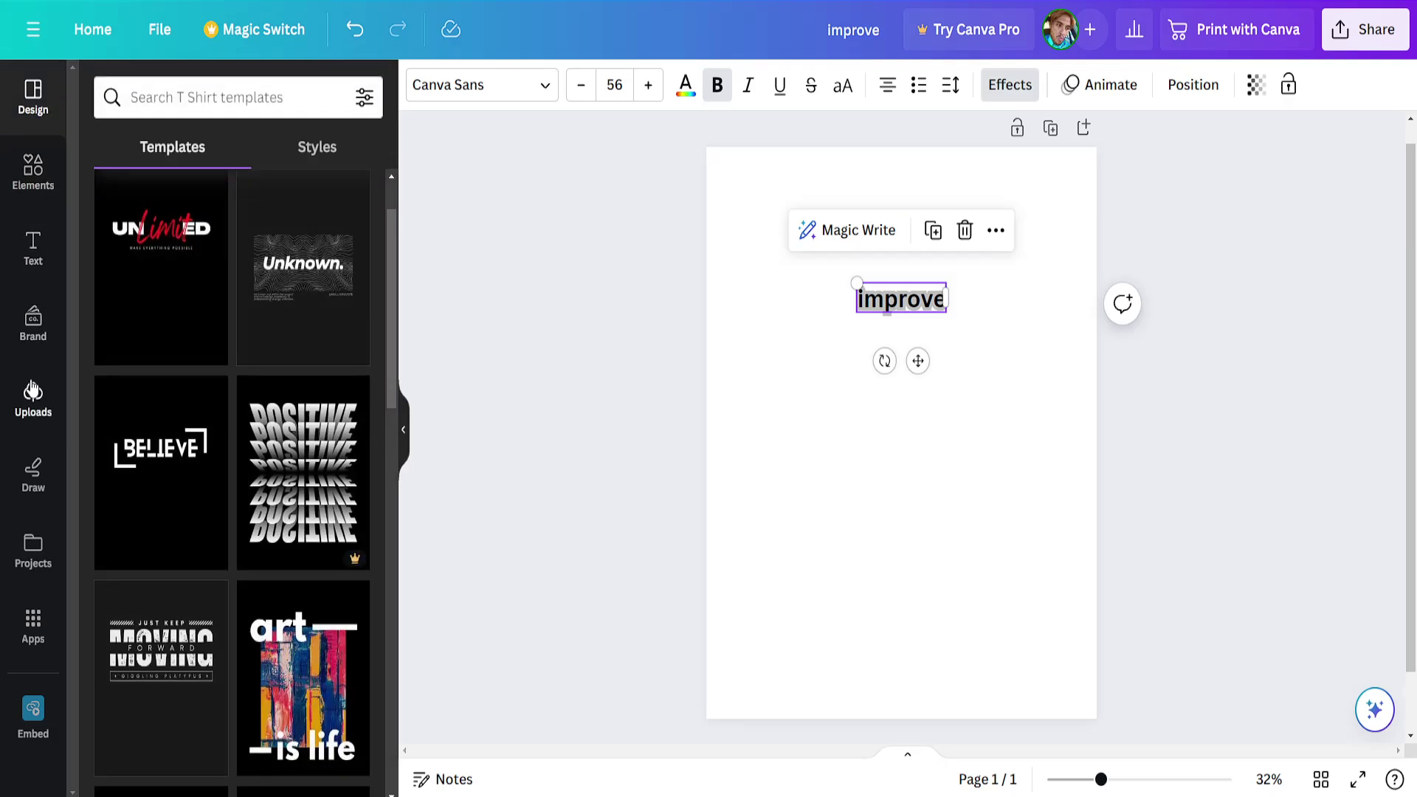
click(211, 156)
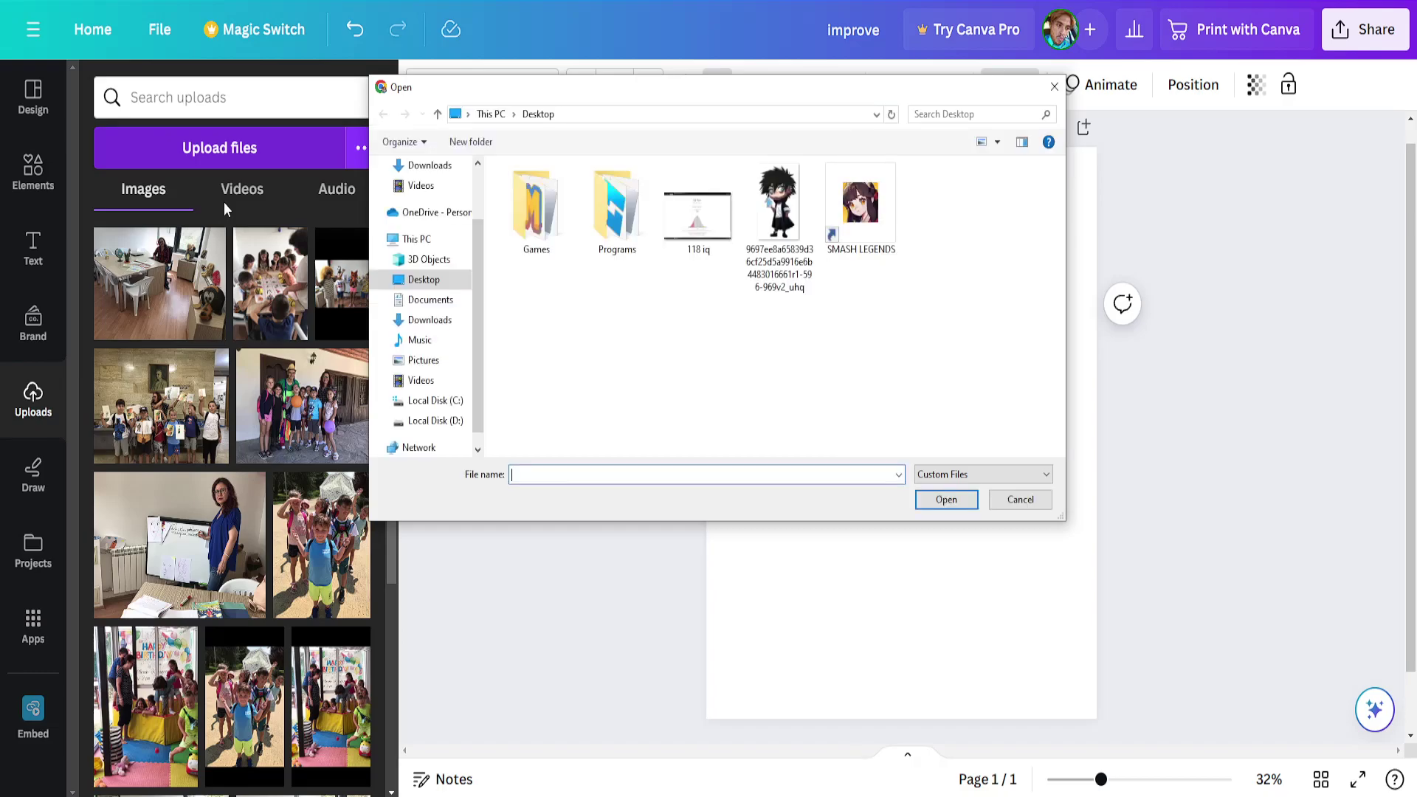
click(794, 201)
double_click(793, 201)
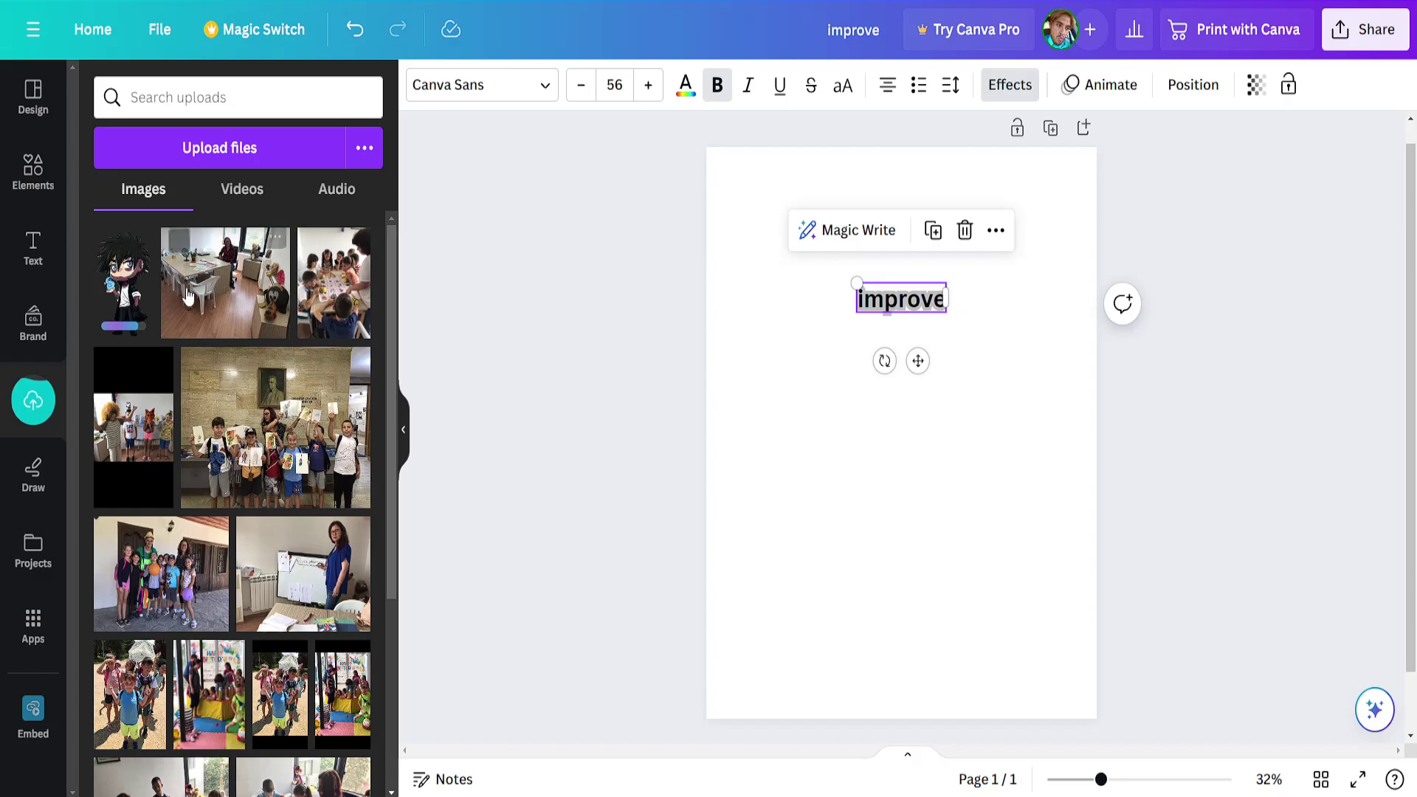
click(124, 286)
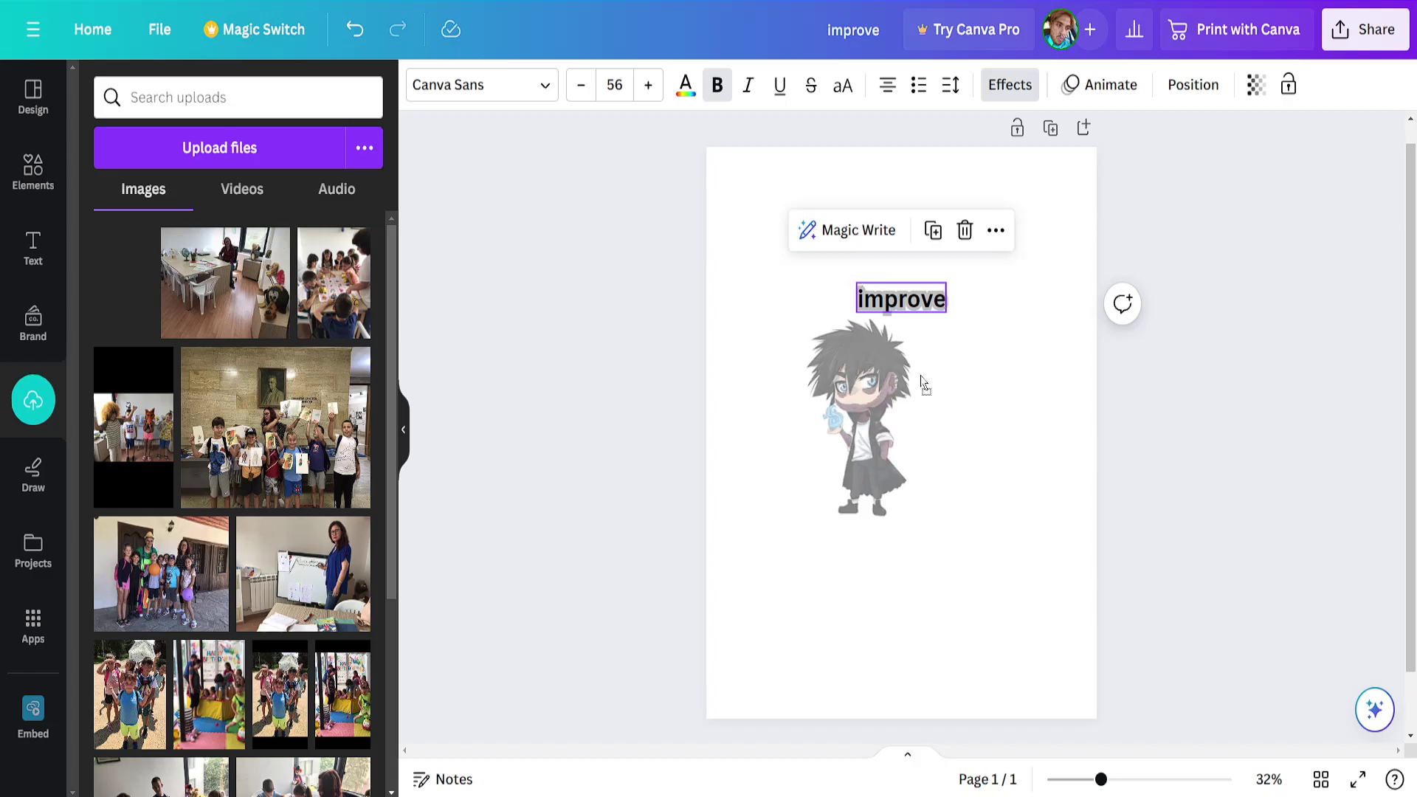
Shrink the character image from its corner and centre it beneath the 'improve' heading.
click(36, 183)
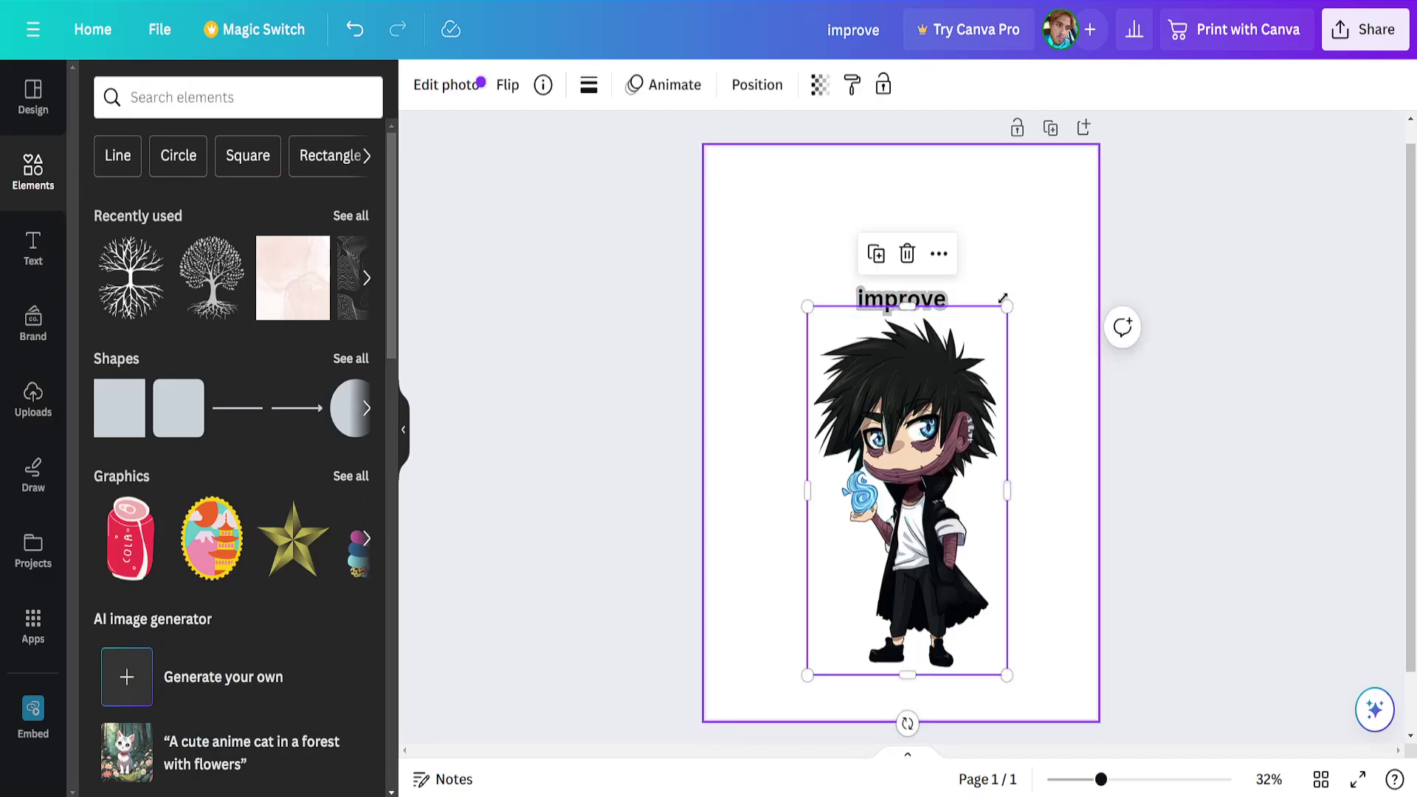
mouse_move(1006, 307)
mouse_down()
mouse_move(927, 420)
mouse_move(924, 468)
mouse_up()
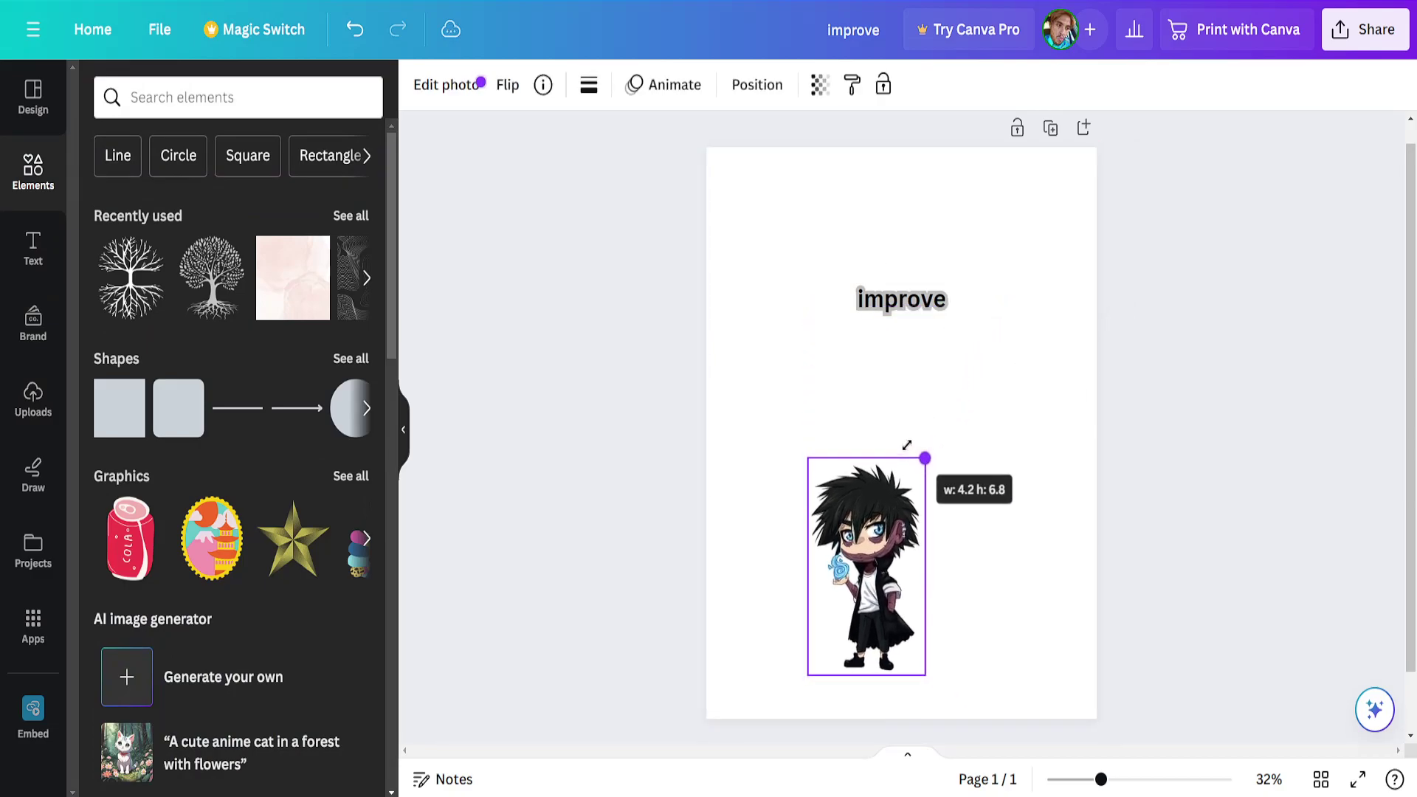
mouse_move(857, 537)
mouse_down()
mouse_move(895, 443)
mouse_move(889, 401)
mouse_up()
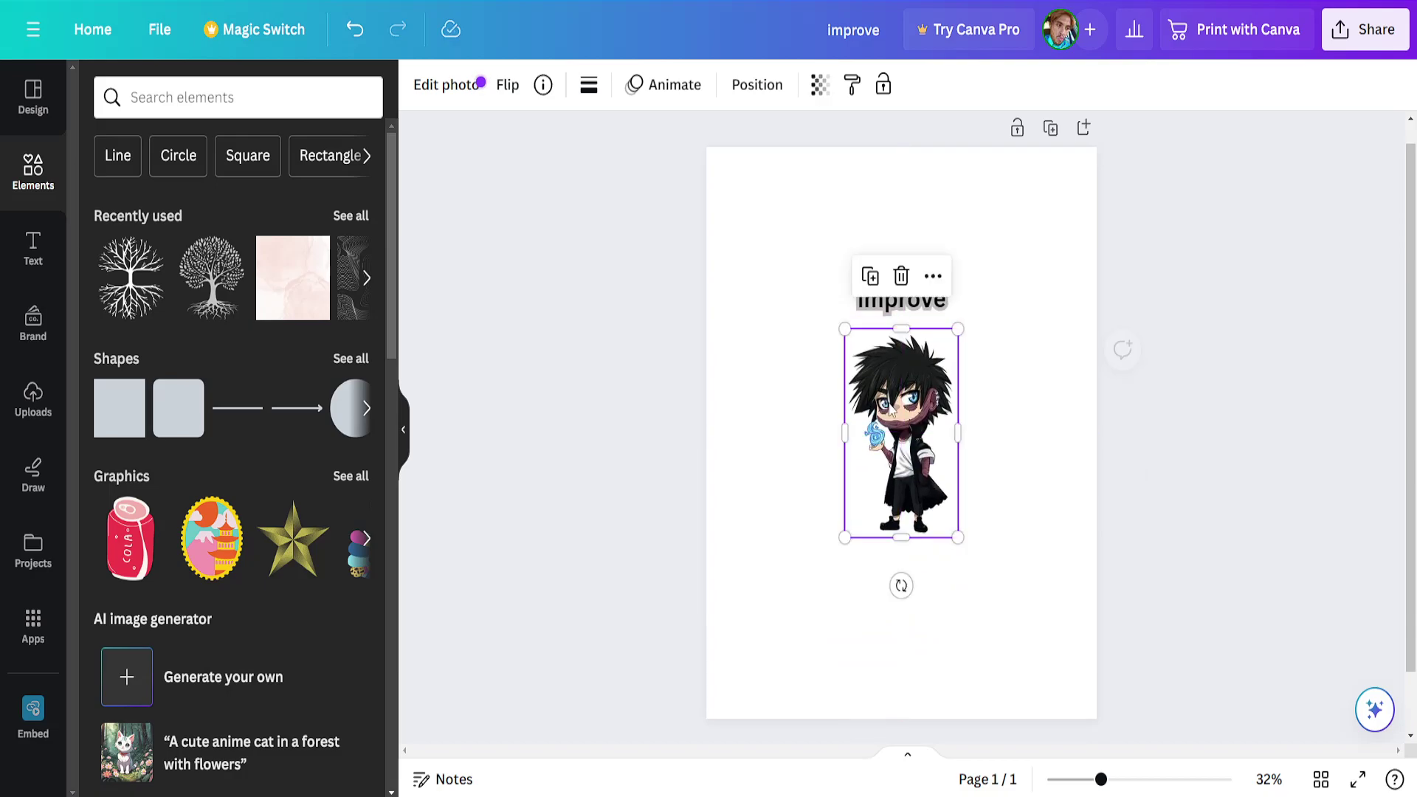
click(1245, 287)
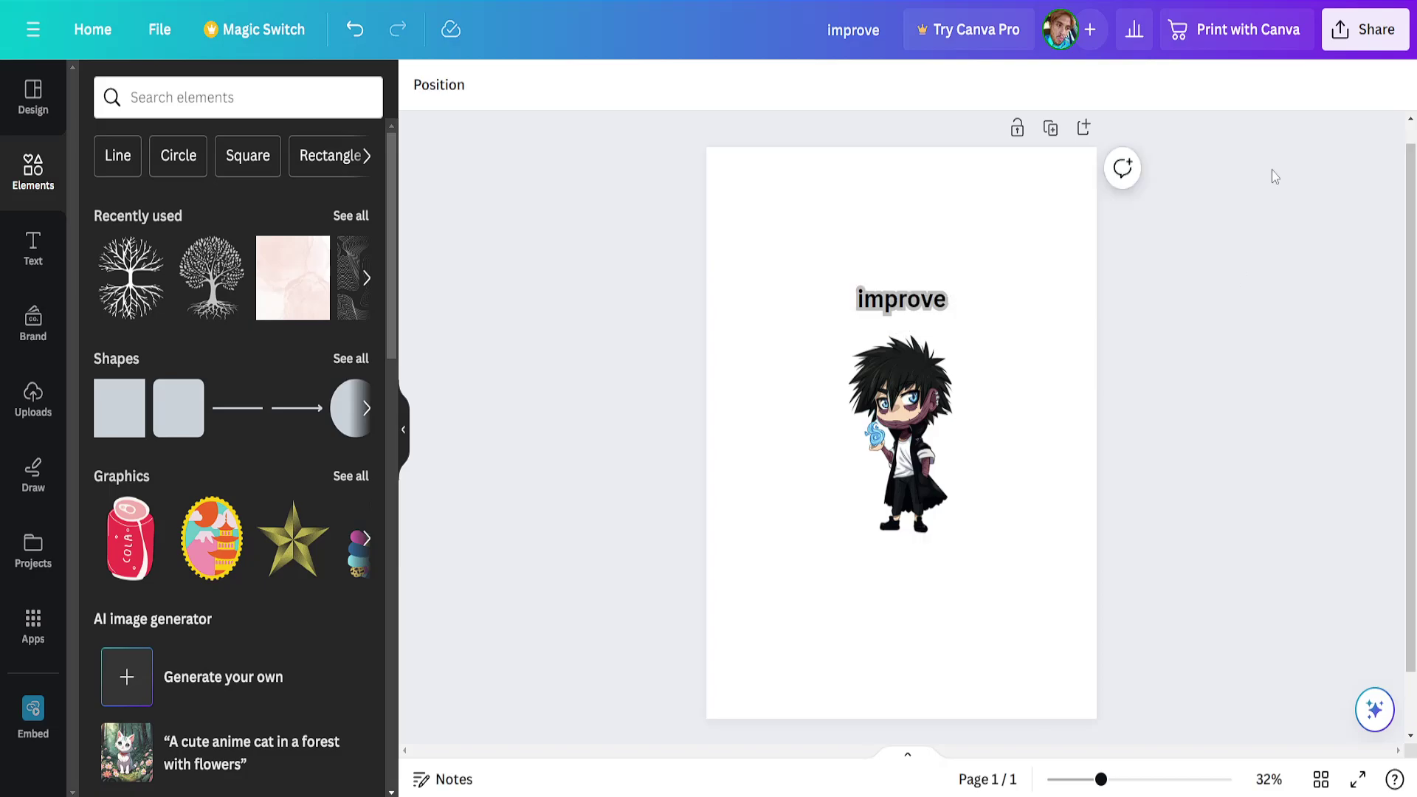
drag(1272, 171, 541, 632)
click(1136, 456)
click(1337, 34)
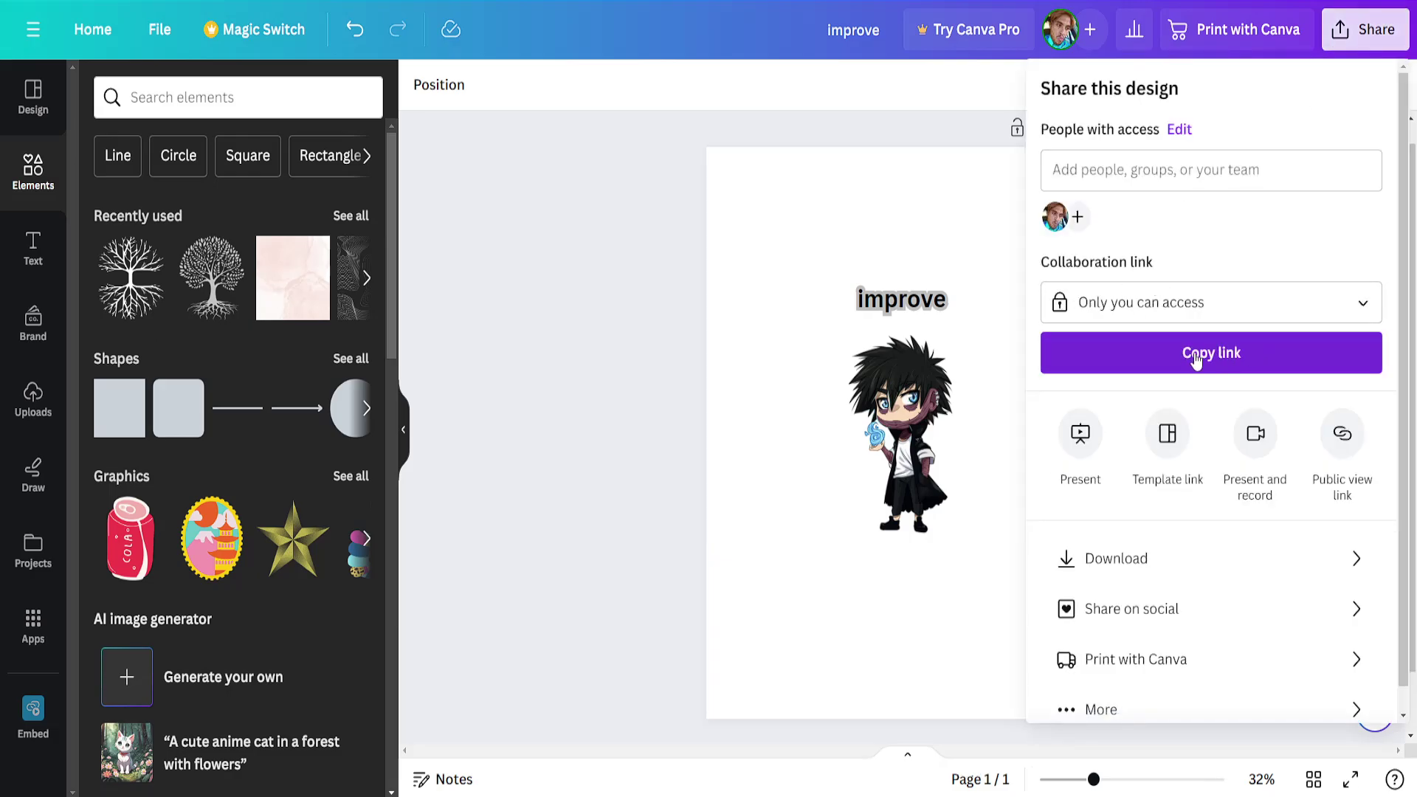
scroll(1226, 360, down, 1)
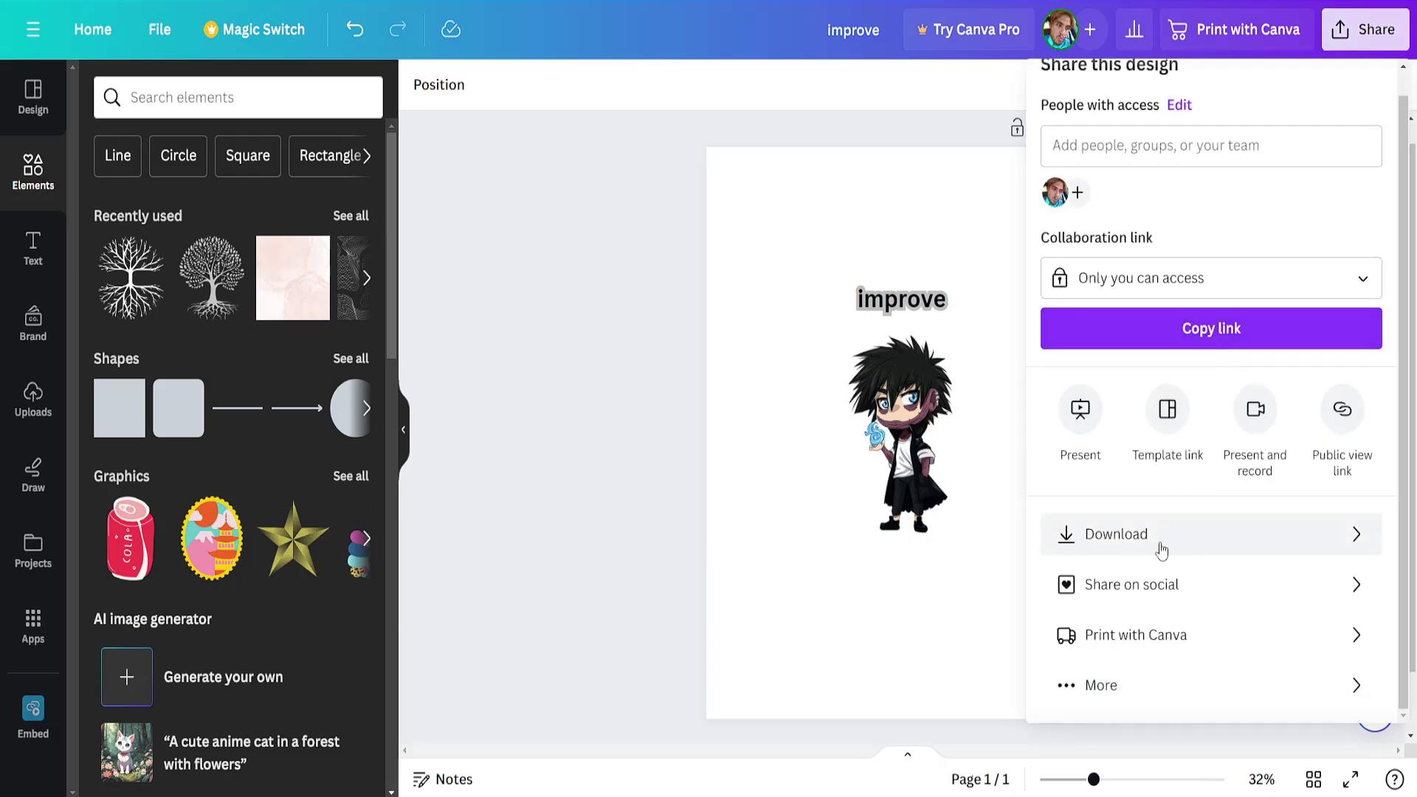
click(621, 398)
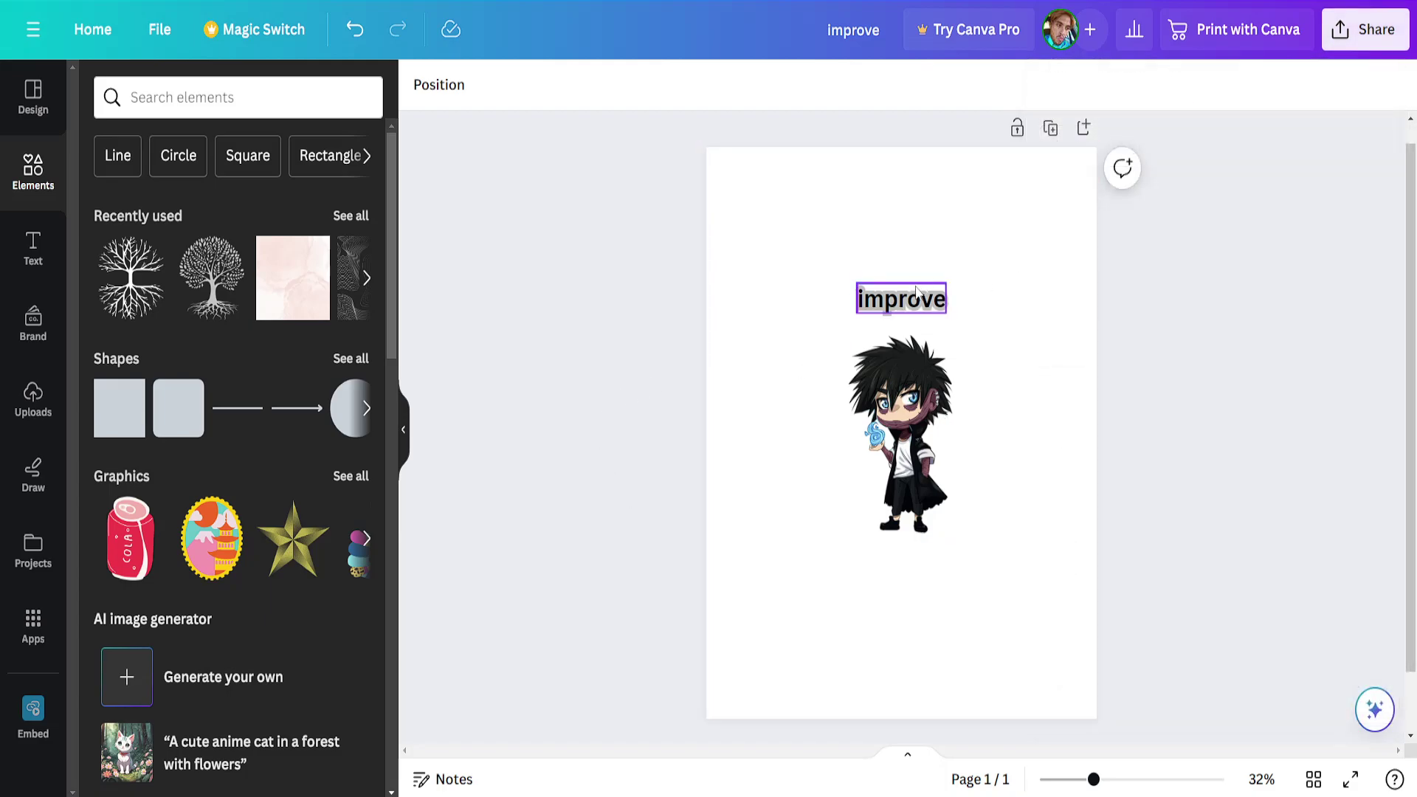
click(807, 225)
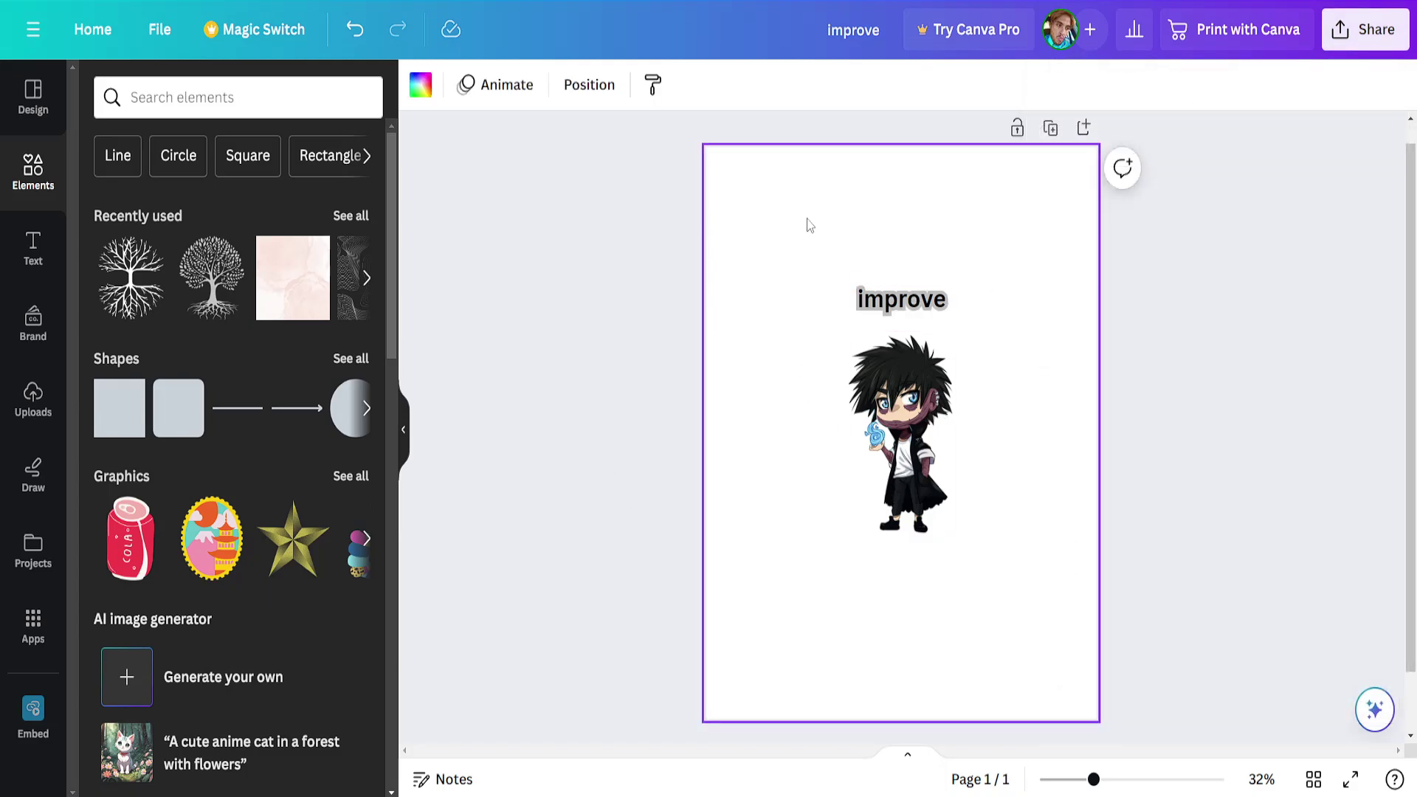